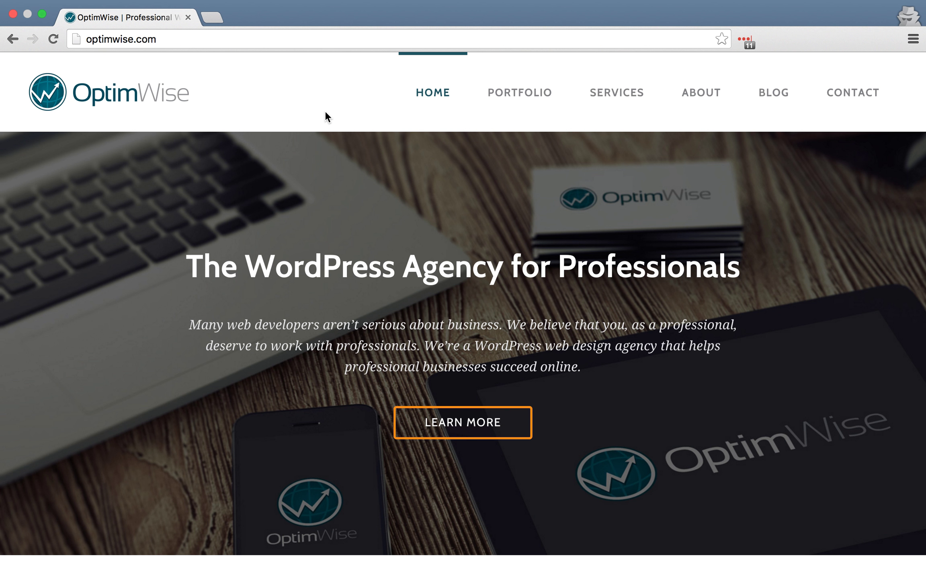
Step: Scroll the OptimWise home page down to the footer, then jump back to the top
scroll(924, 277, down, 6)
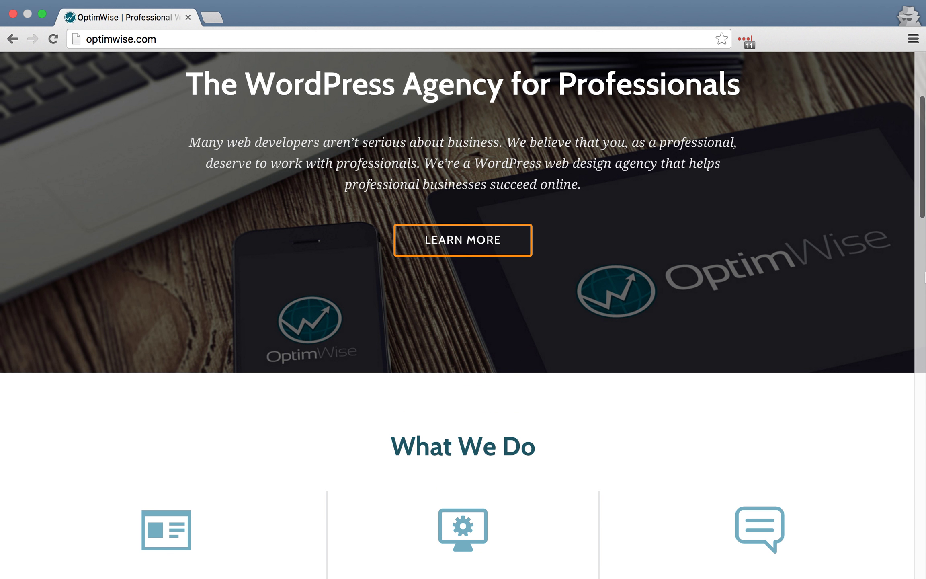
scroll(924, 277, down, 7)
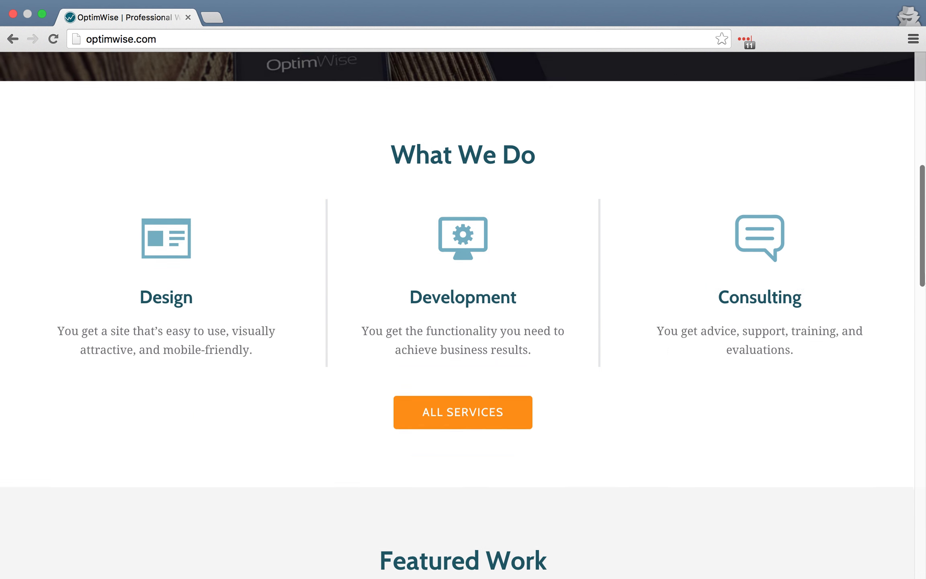
scroll(463, 314, down, 10)
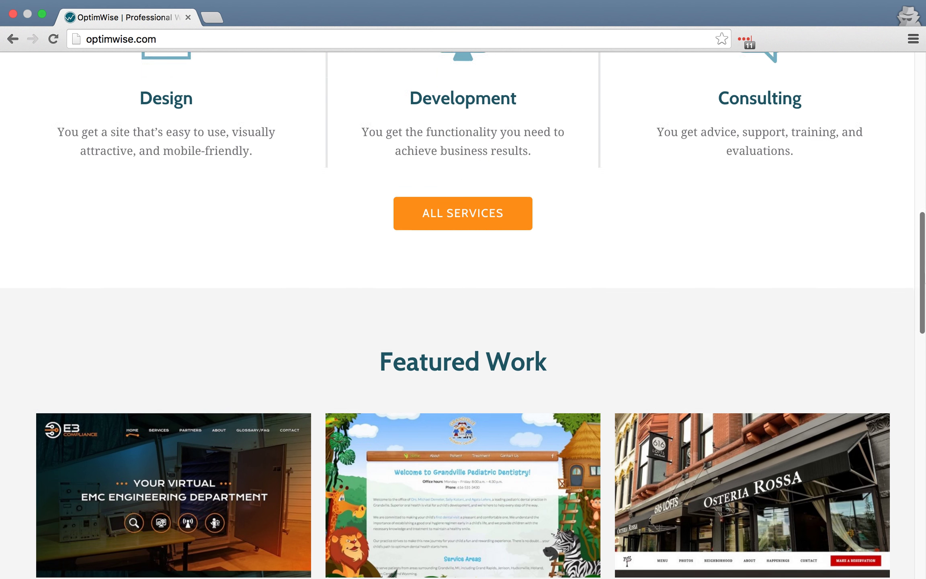
scroll(462, 315, down, 9)
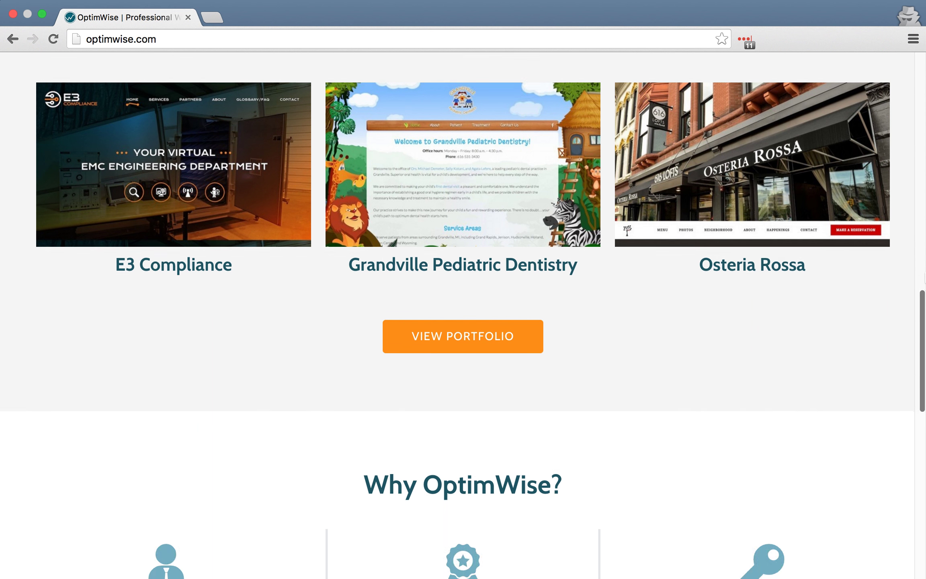
scroll(463, 315, down, 2)
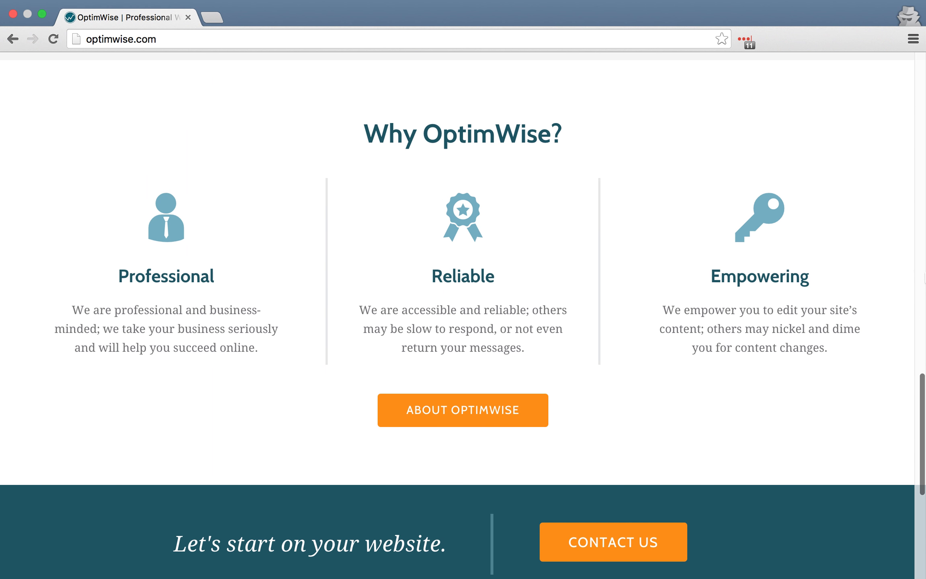
scroll(463, 315, down, 9)
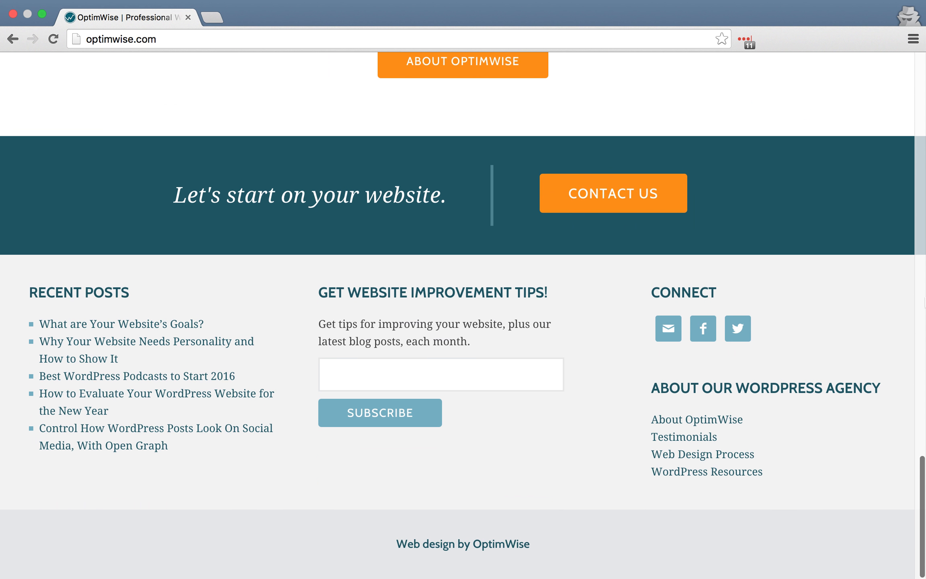
key(Home)
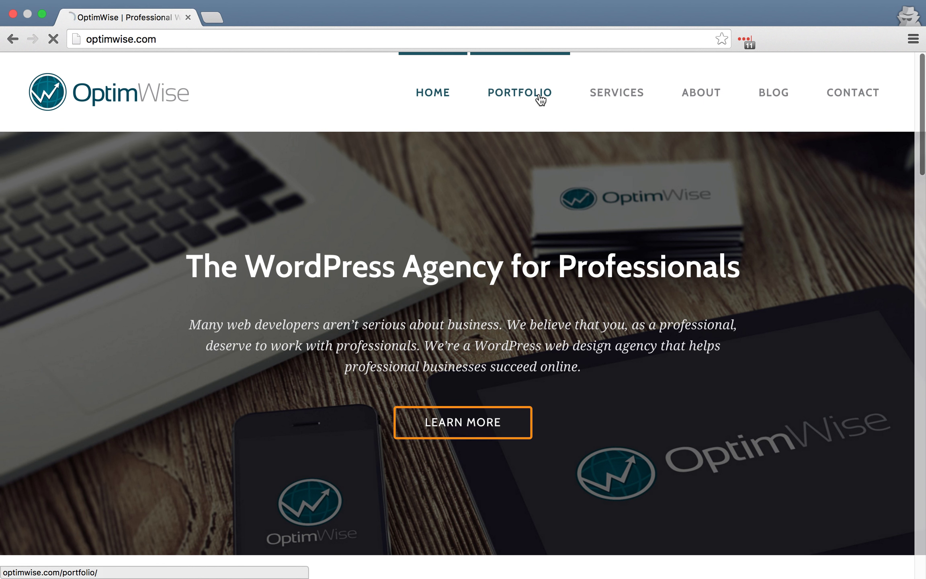
Step: Browse the portfolio grid and open the E3 Compliance project page
scroll(923, 288, down, 5)
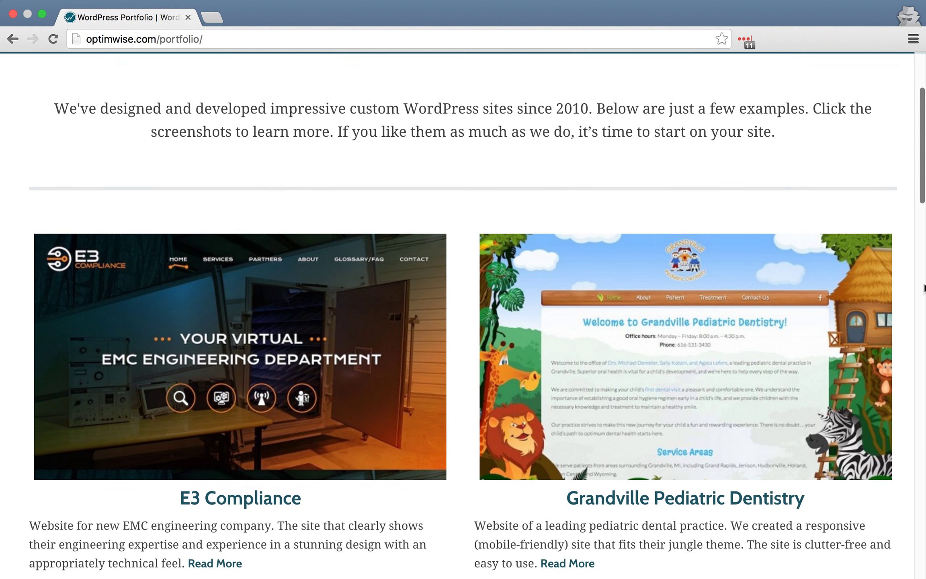
scroll(923, 288, down, 20)
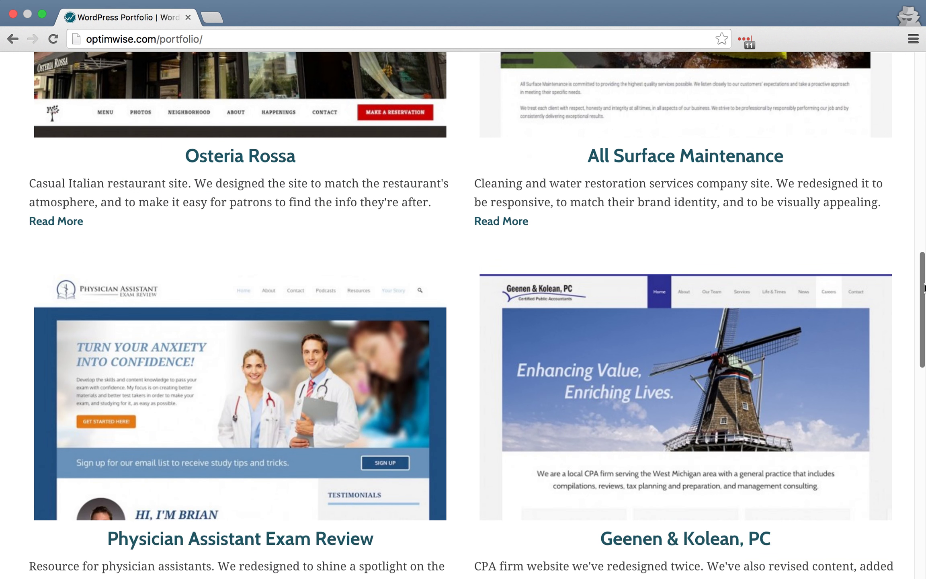
scroll(924, 288, down, 8)
key(Home)
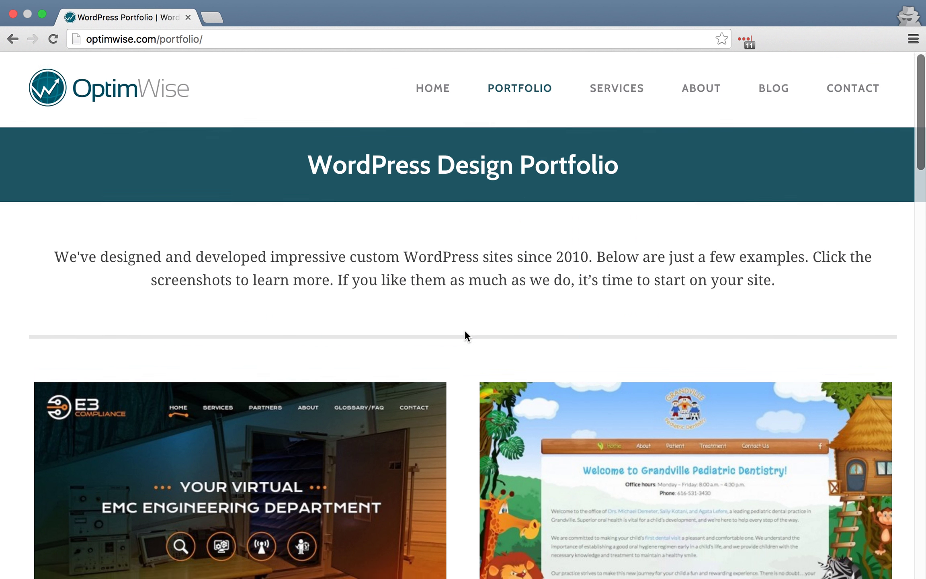
scroll(465, 333, down, 7)
click(284, 274)
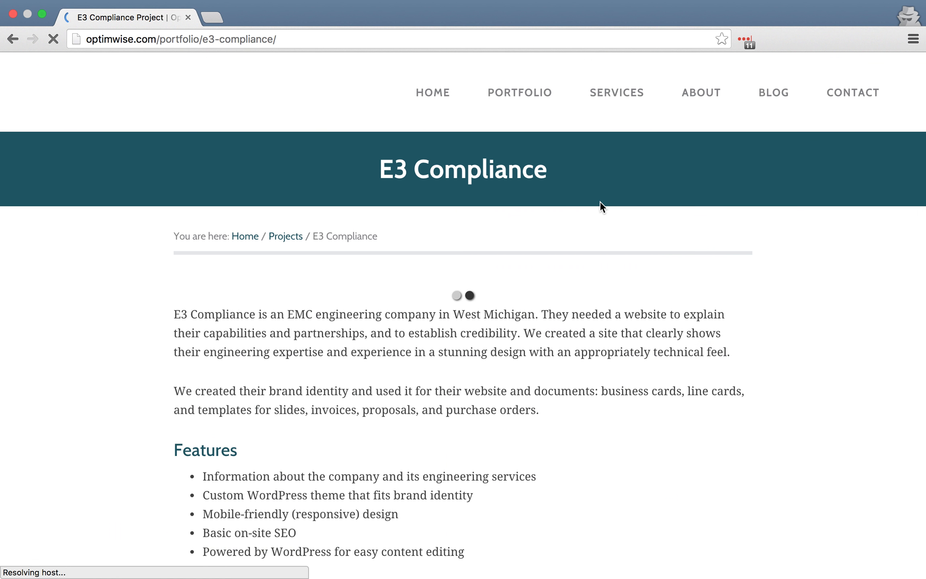
Step: Advance the slider to the design tour video and scroll the project down to its testimonial
scroll(753, 242, down, 5)
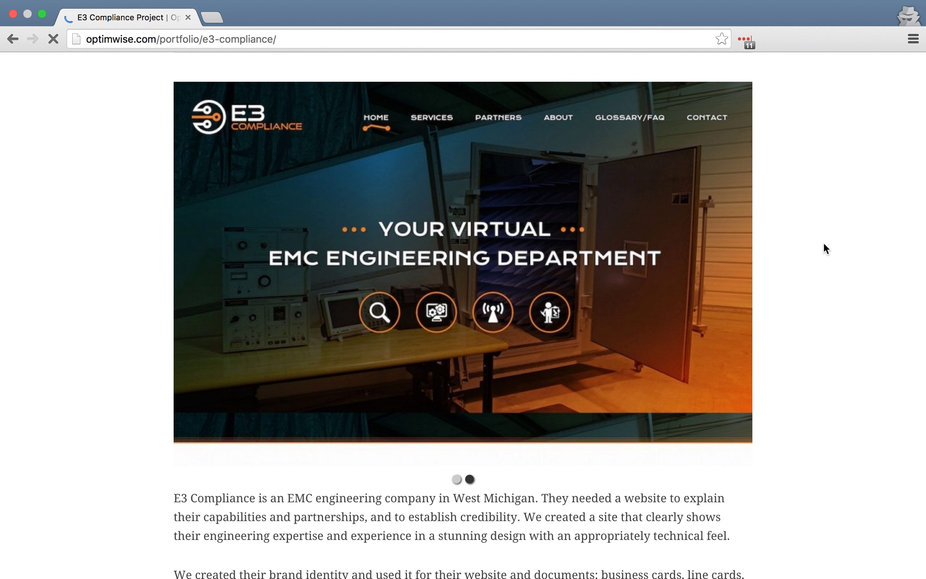
click(736, 274)
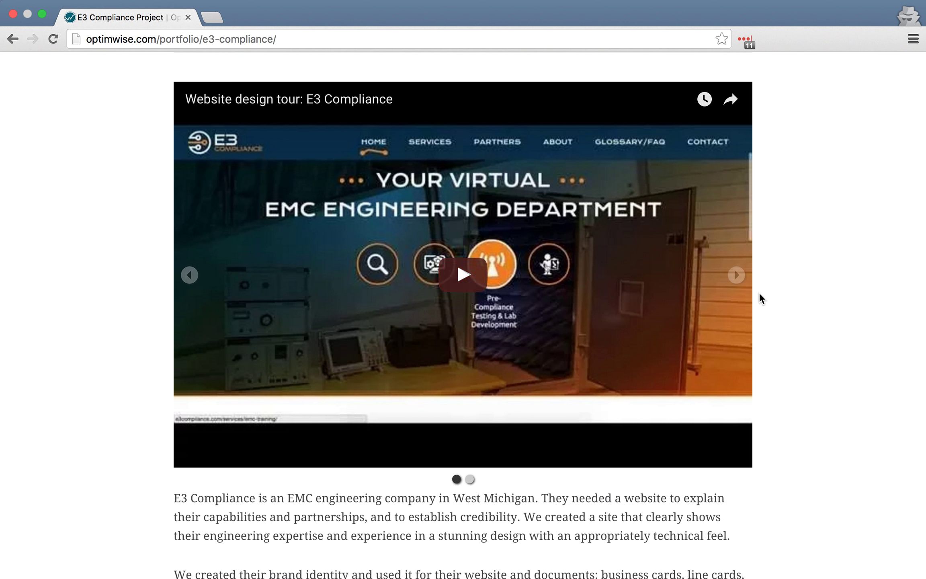
scroll(779, 275, down, 2)
scroll(779, 276, down, 8)
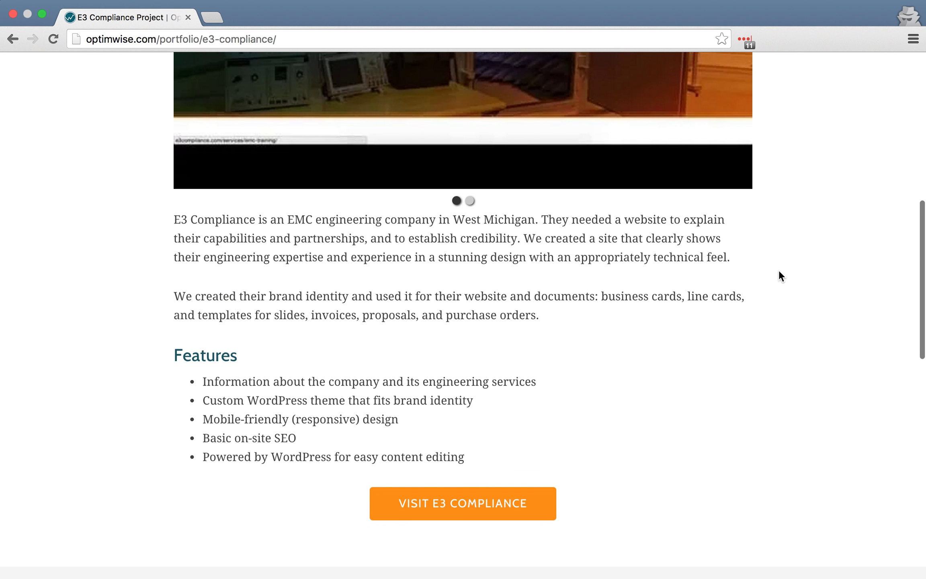
scroll(554, 404, down, 4)
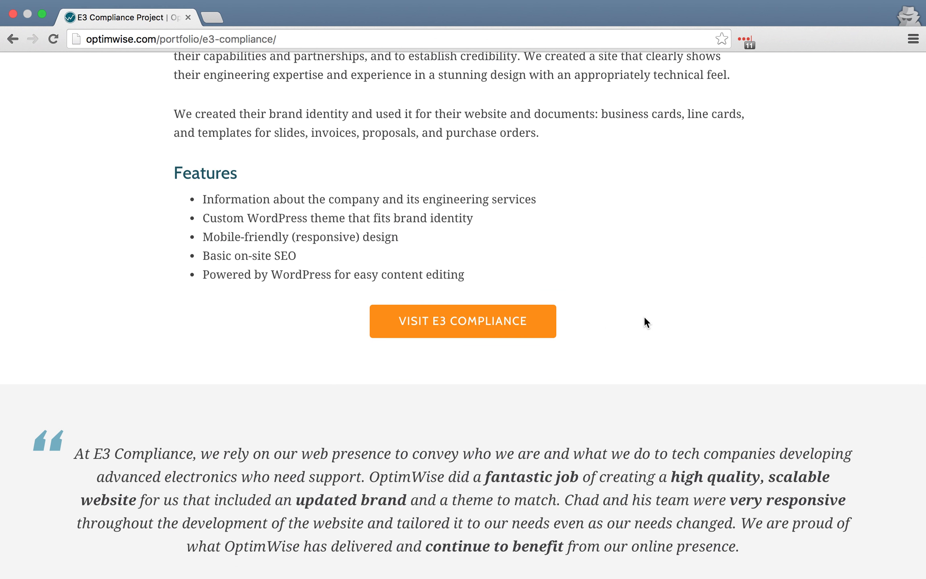
scroll(645, 320, down, 6)
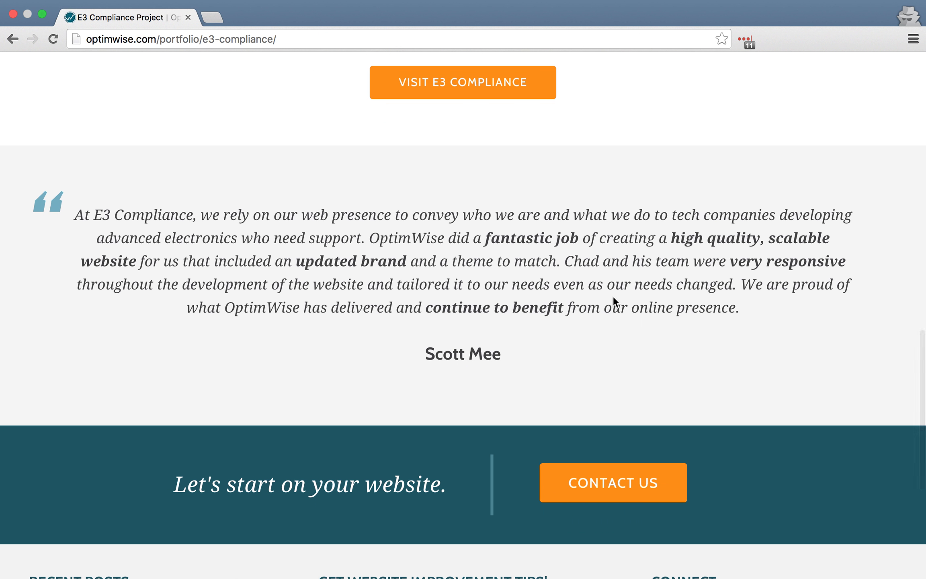
scroll(613, 295, up, 12)
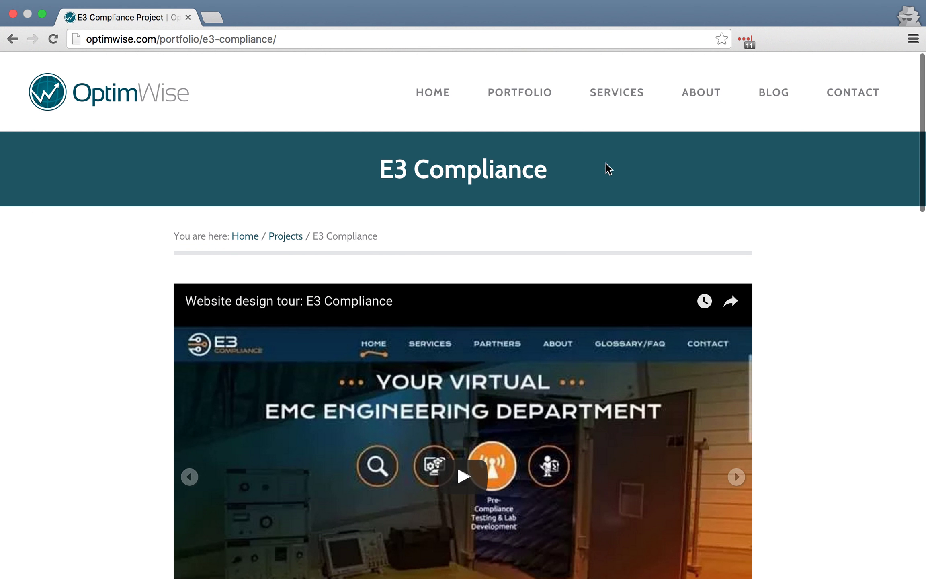
Step: Open the Services page and scroll through its content
click(617, 93)
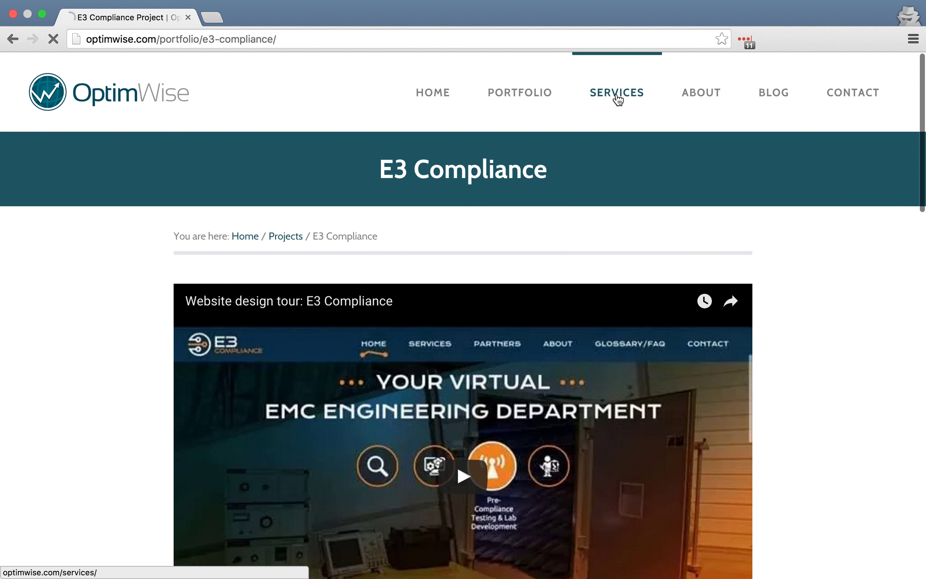
scroll(888, 266, down, 4)
scroll(887, 268, down, 5)
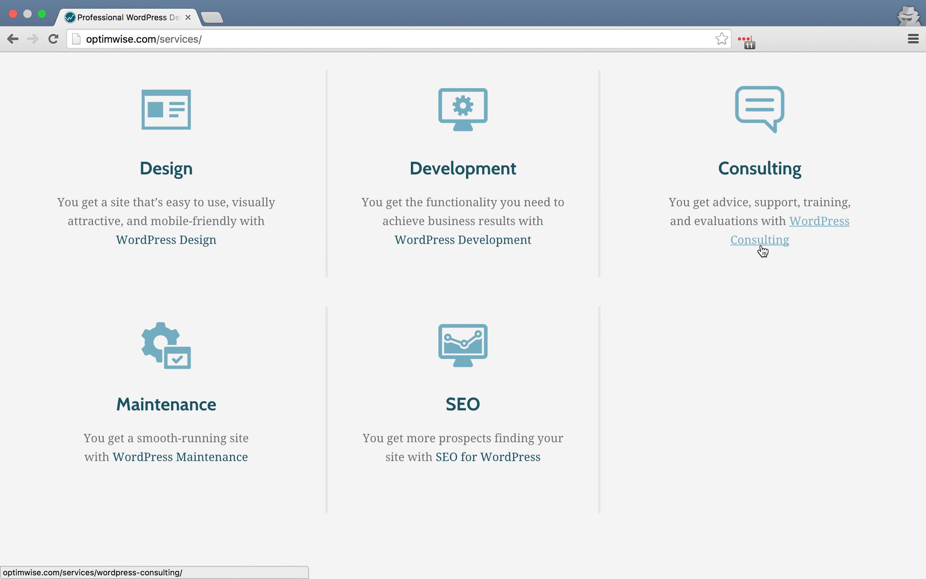
scroll(883, 345, down, 3)
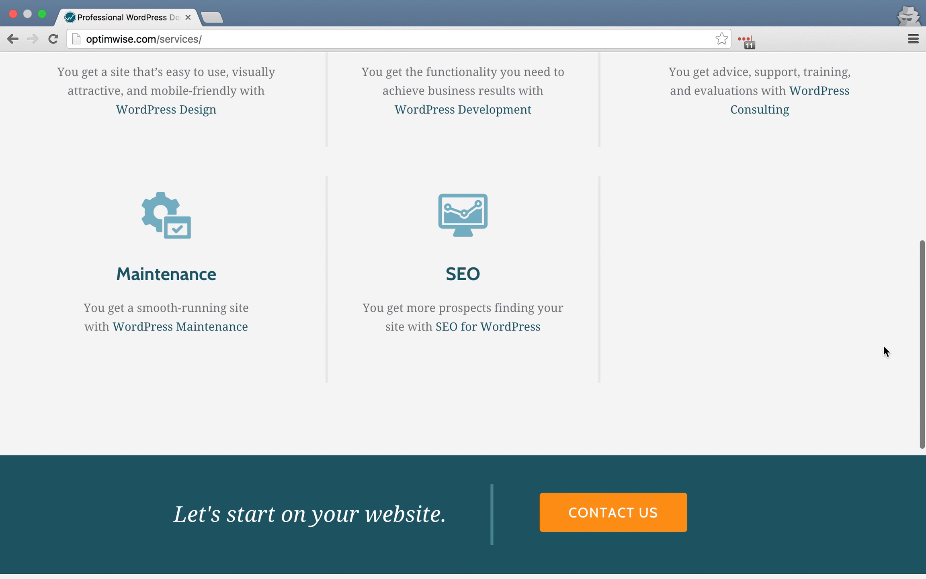
scroll(883, 345, up, 4)
scroll(886, 349, up, 5)
Step: Open the About page and scroll through it, including the team section
click(704, 114)
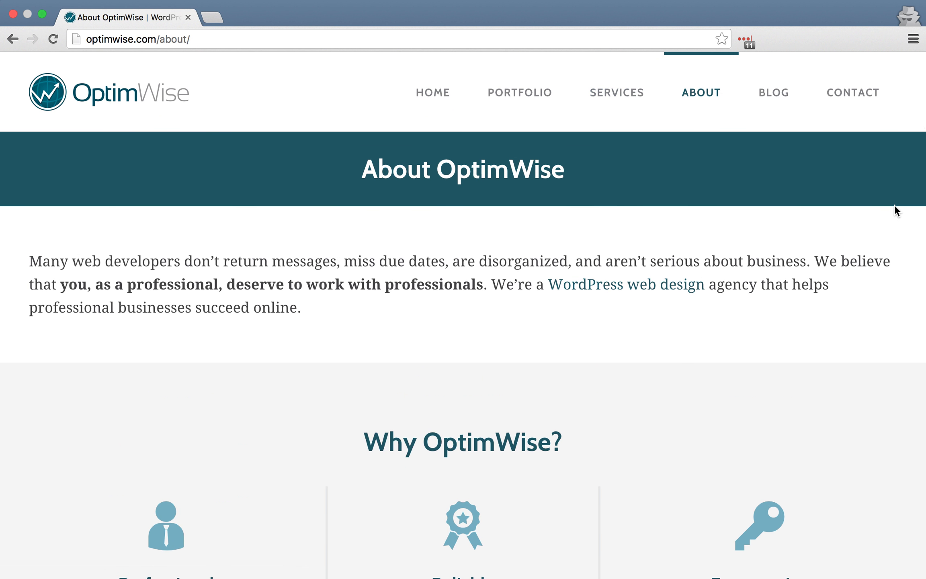
scroll(893, 205, down, 15)
scroll(895, 206, down, 15)
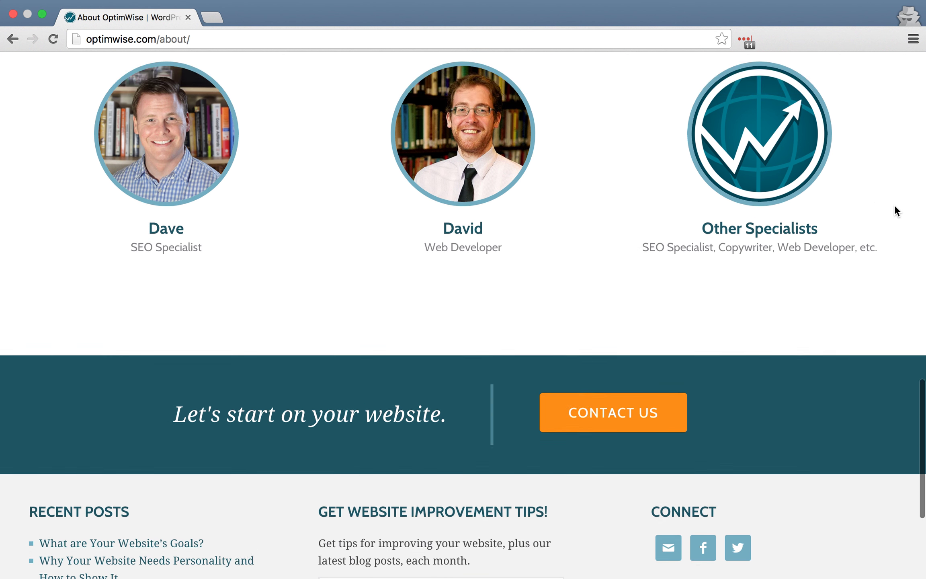
scroll(894, 205, up, 20)
Step: Browse the WordPress & SEO Blog across all categories and read the 'What are Your Website's Goals?' post
click(780, 104)
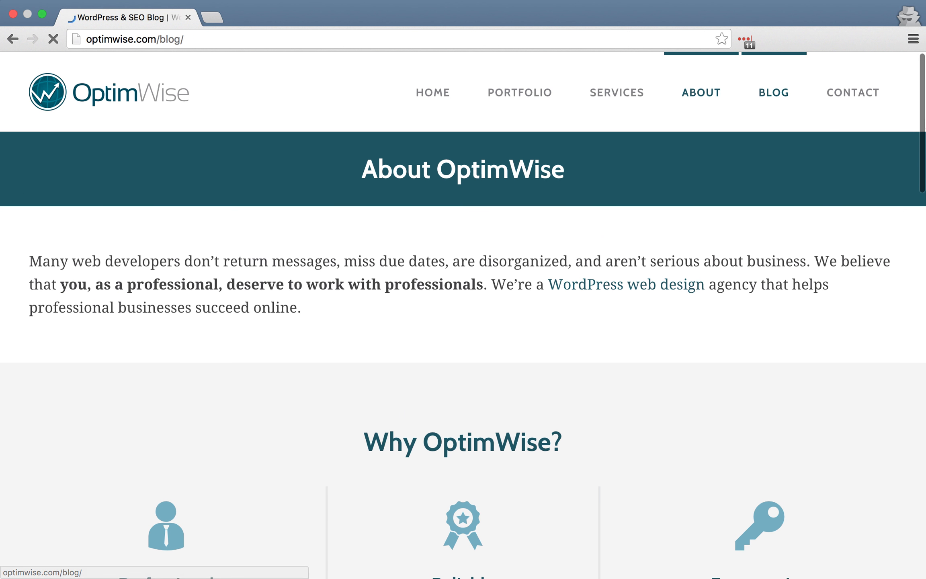
scroll(901, 205, down, 4)
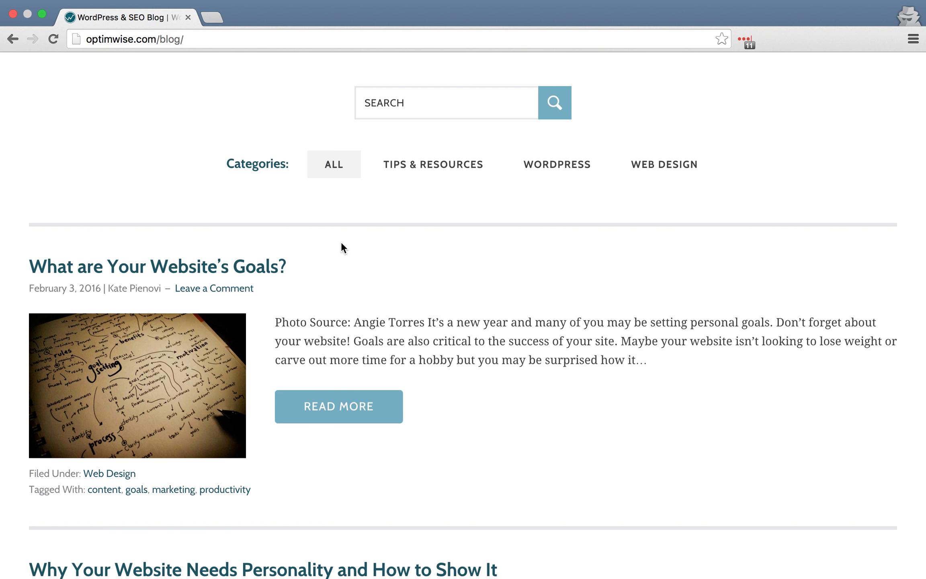
scroll(341, 242, up, 5)
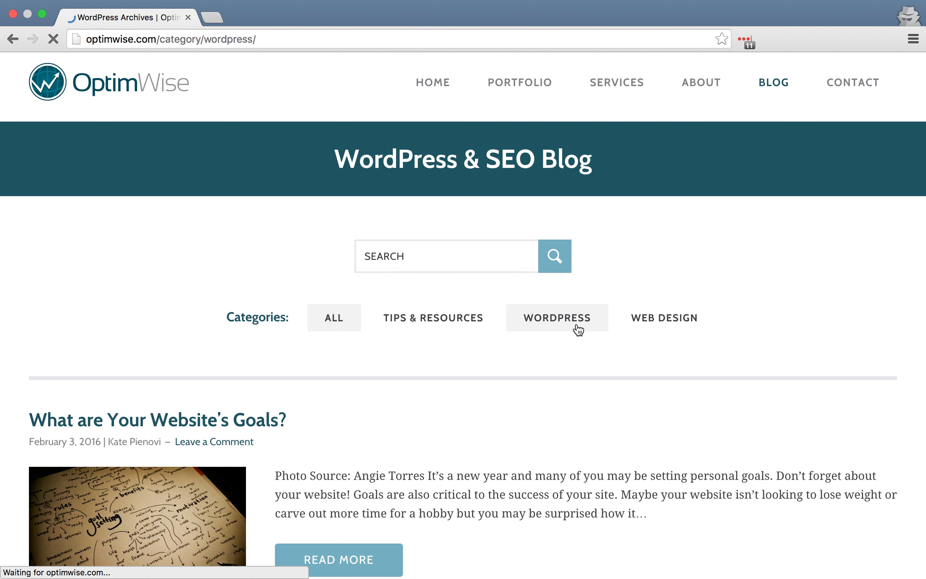
scroll(475, 403, down, 3)
click(315, 229)
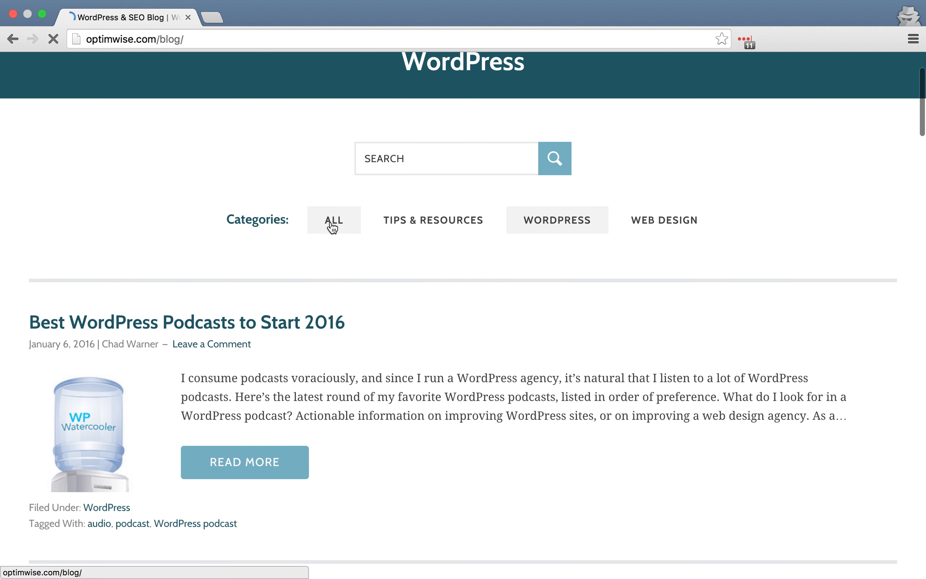
scroll(181, 306, down, 5)
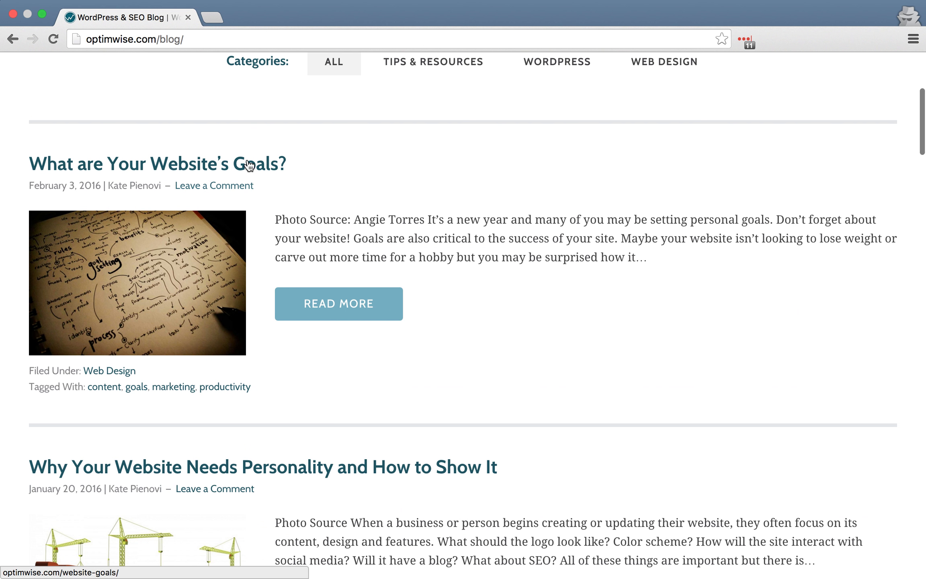
click(247, 163)
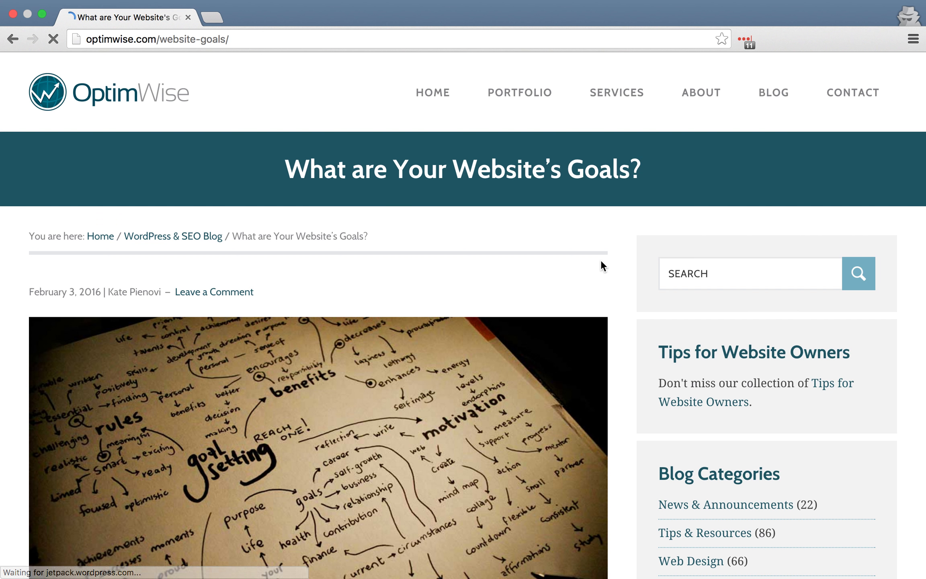
scroll(601, 262, down, 7)
scroll(602, 265, up, 7)
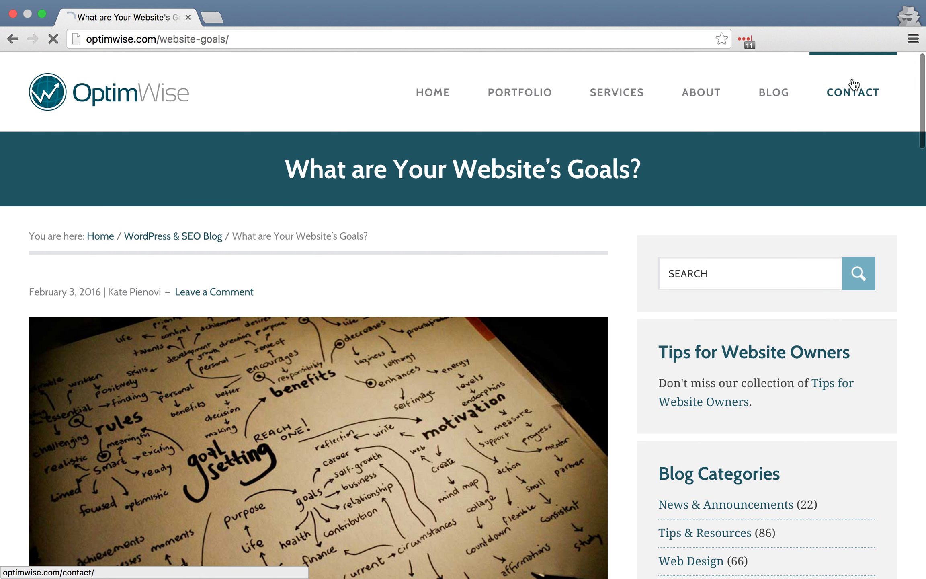
Step: Scroll the Contact page down to the Submit button and footer, then return to the homepage
click(854, 86)
scroll(585, 322, down, 3)
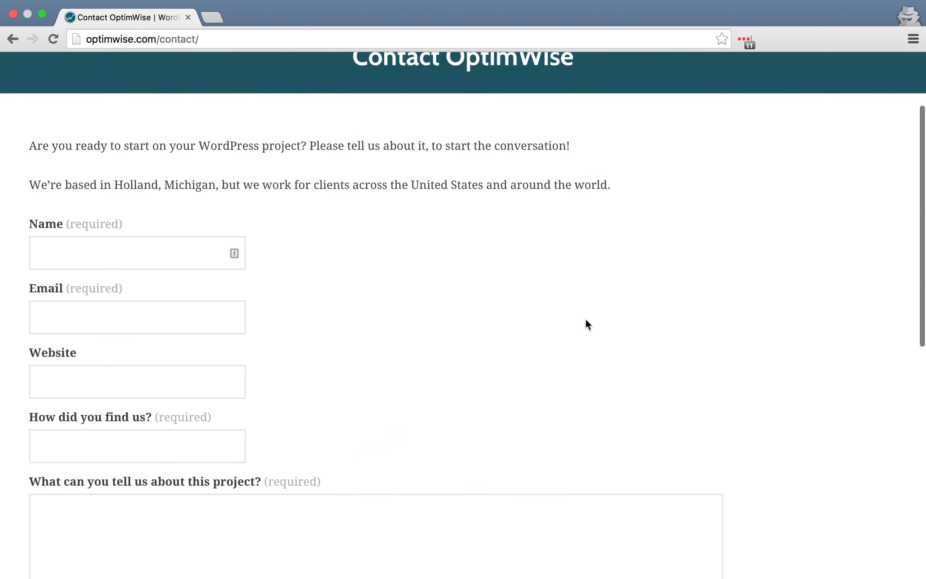
scroll(585, 322, down, 7)
scroll(586, 322, up, 10)
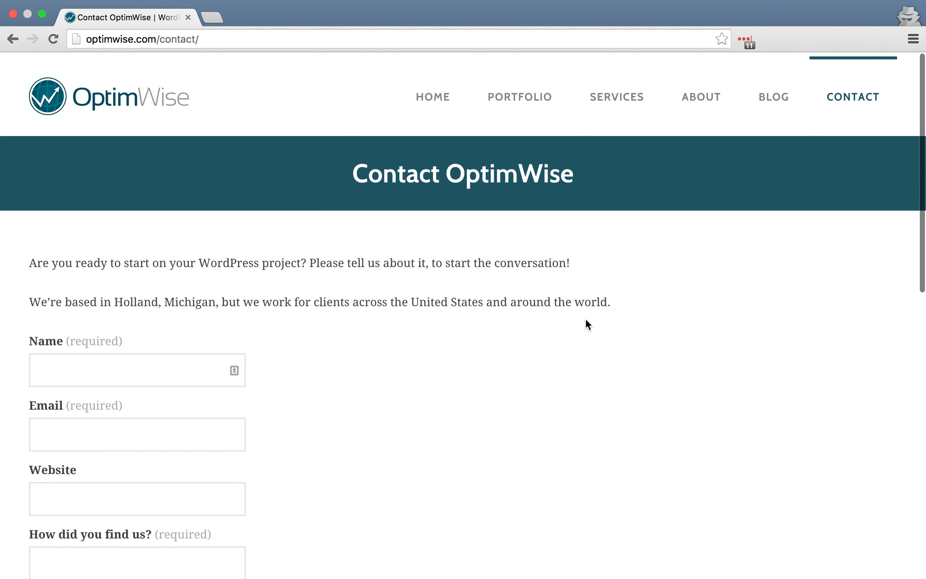
click(437, 94)
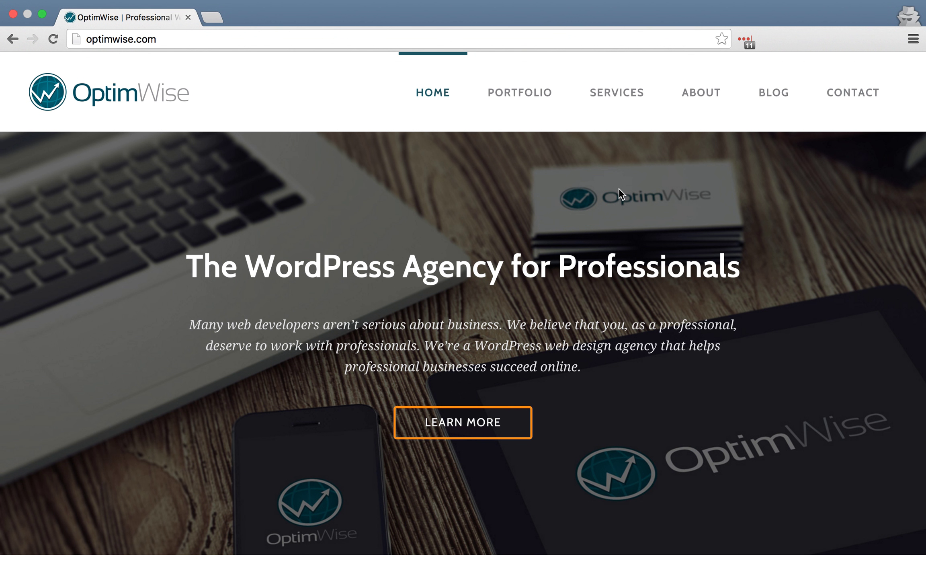
Step: Scroll down through the public Testimonials & Reviews page
scroll(618, 188, down, 15)
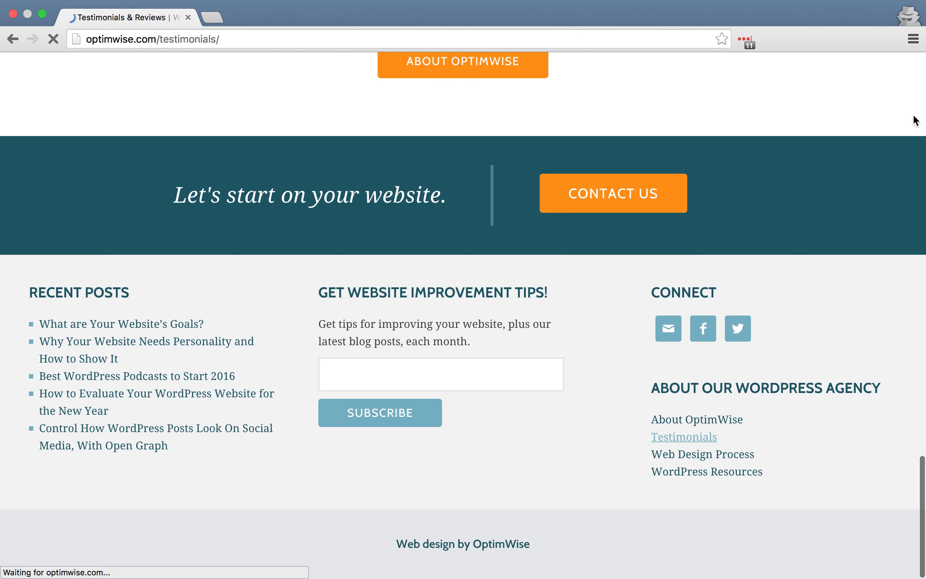
scroll(208, 305, down, 8)
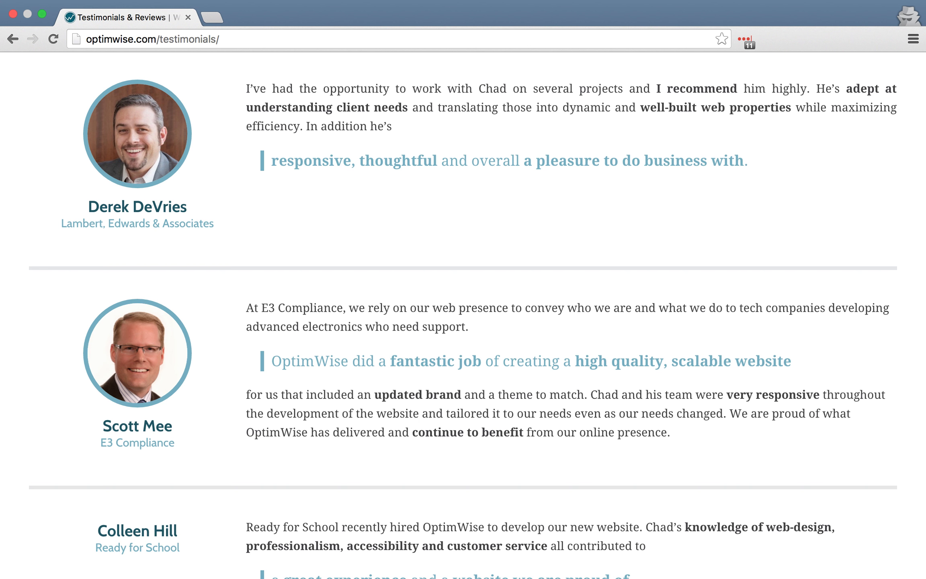
scroll(363, 201, down, 10)
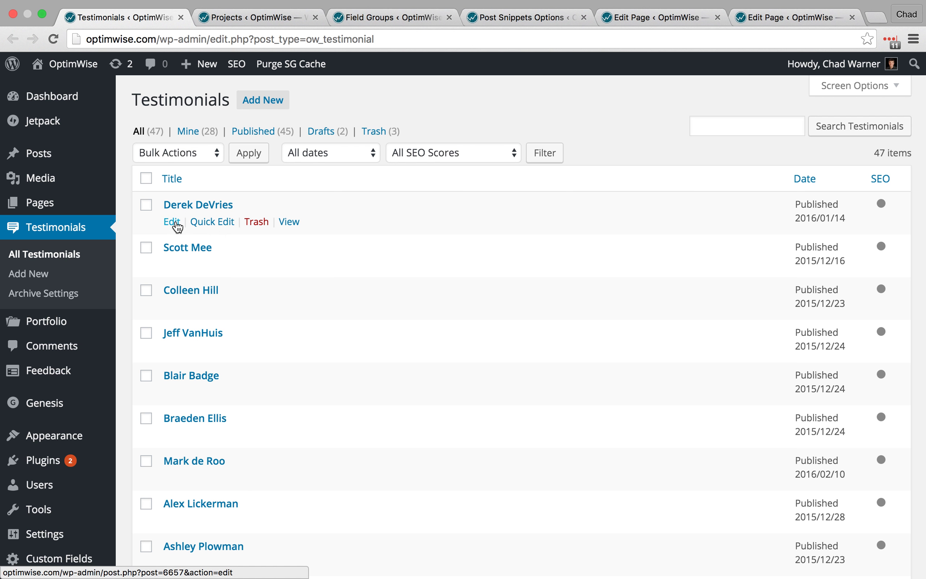
click(172, 223)
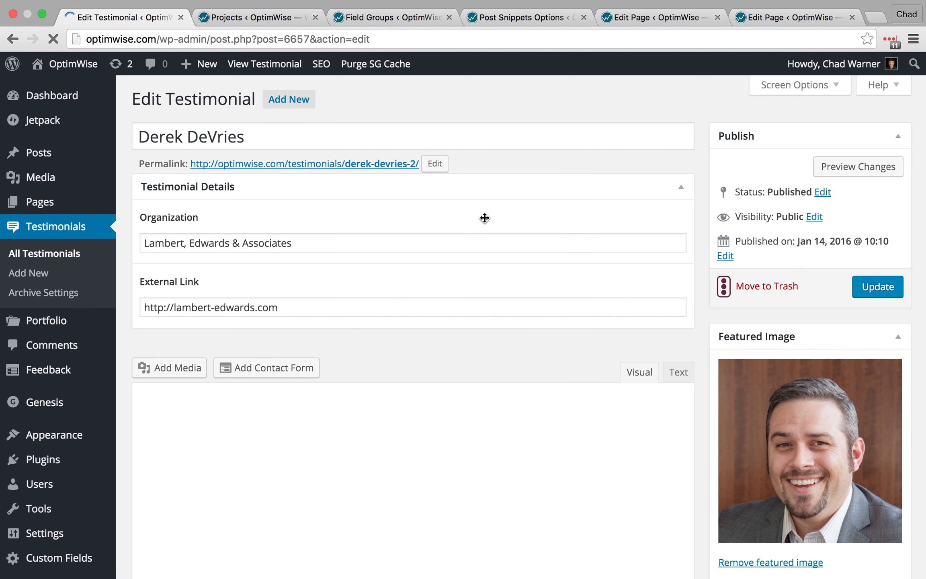
scroll(484, 218, down, 2)
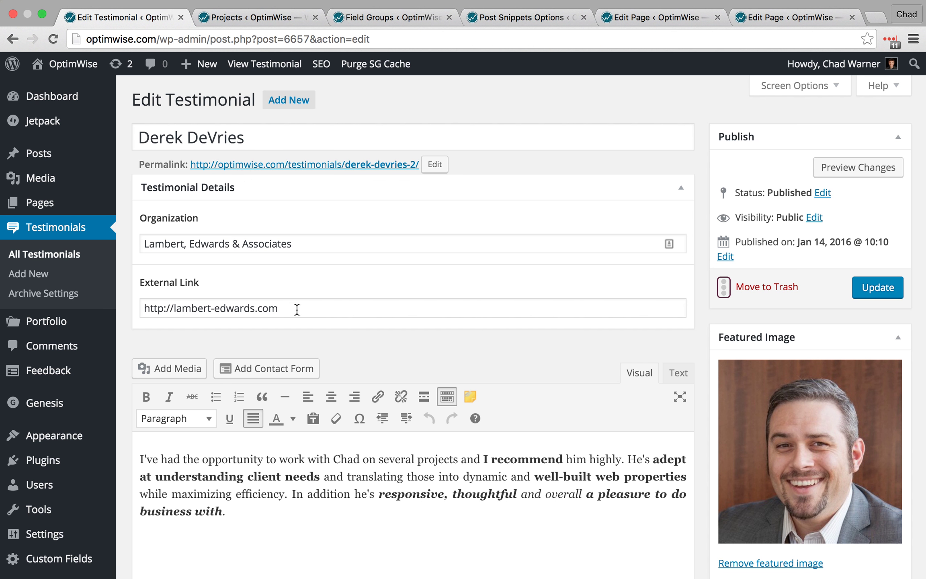
scroll(295, 368, down, 5)
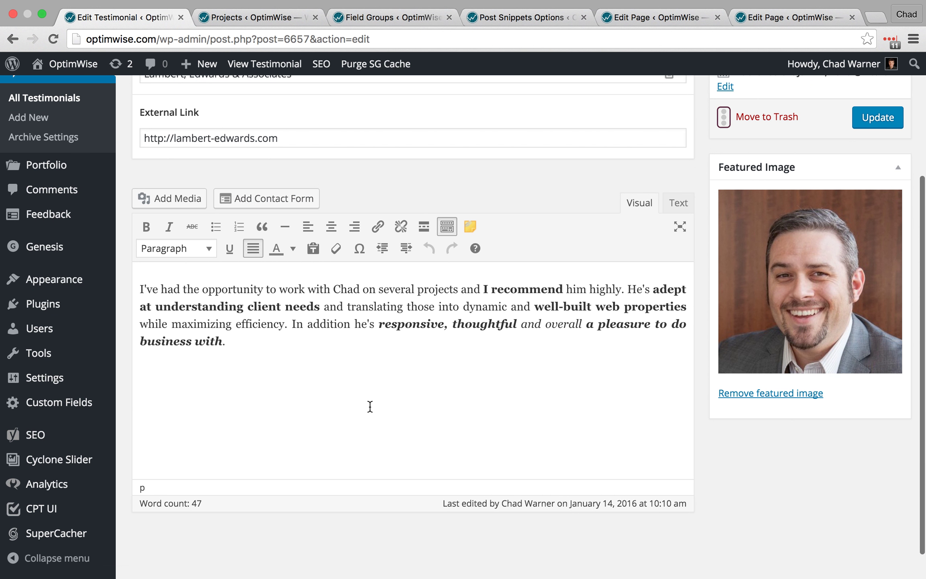
scroll(683, 219, up, 5)
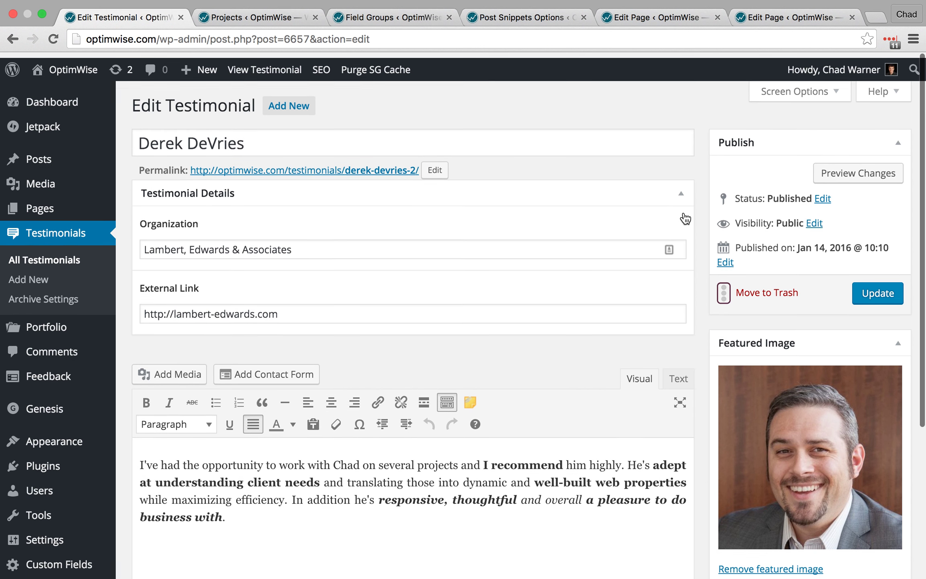
click(65, 257)
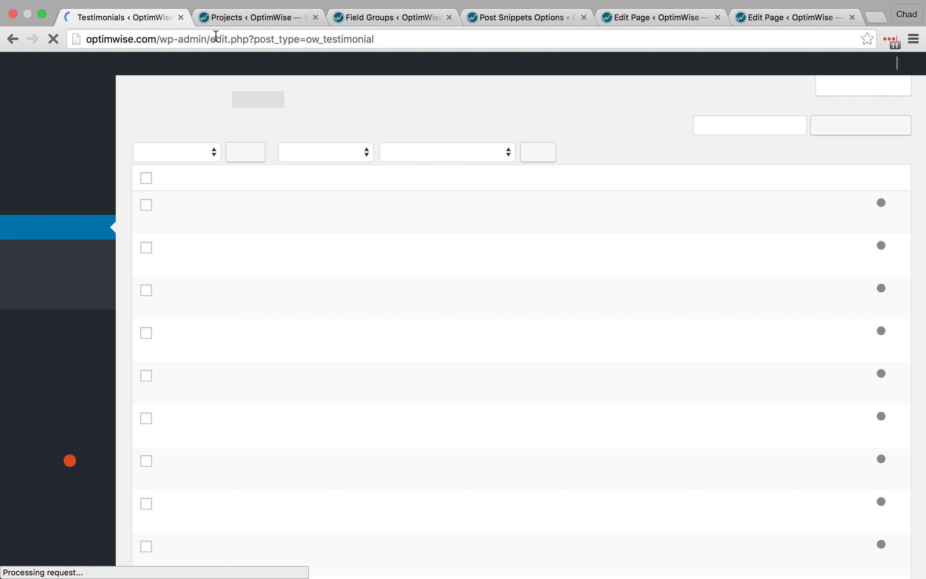
Step: On the public site, open E3 Compliance from the Portfolio and scroll to its Features list and visit button
key(ctrl+Left)
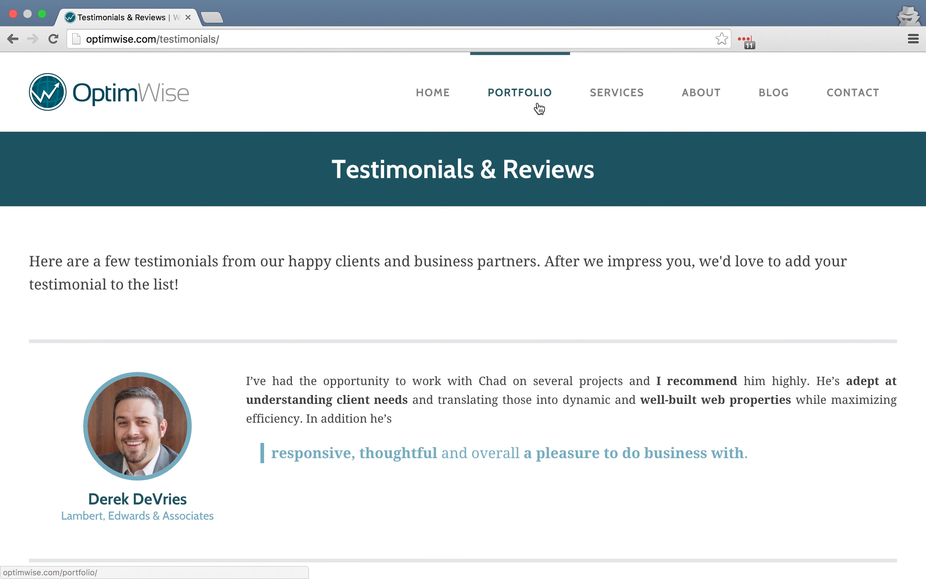
click(539, 107)
scroll(918, 288, down, 6)
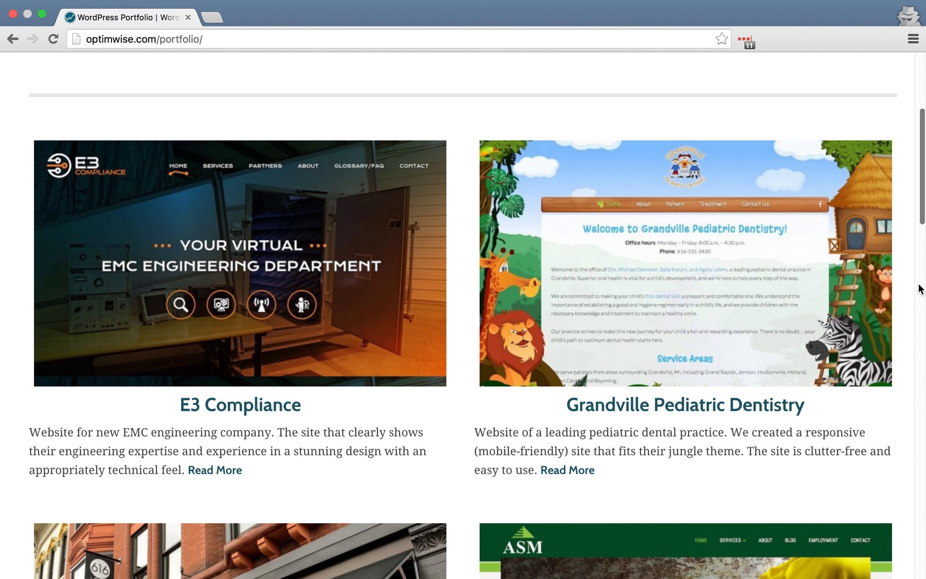
click(448, 300)
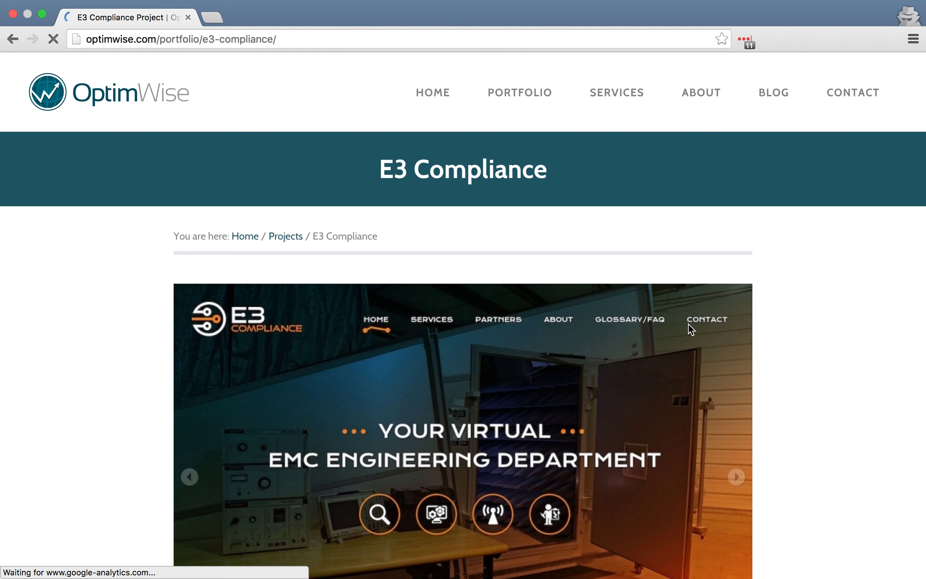
scroll(856, 331, down, 5)
scroll(856, 334, down, 5)
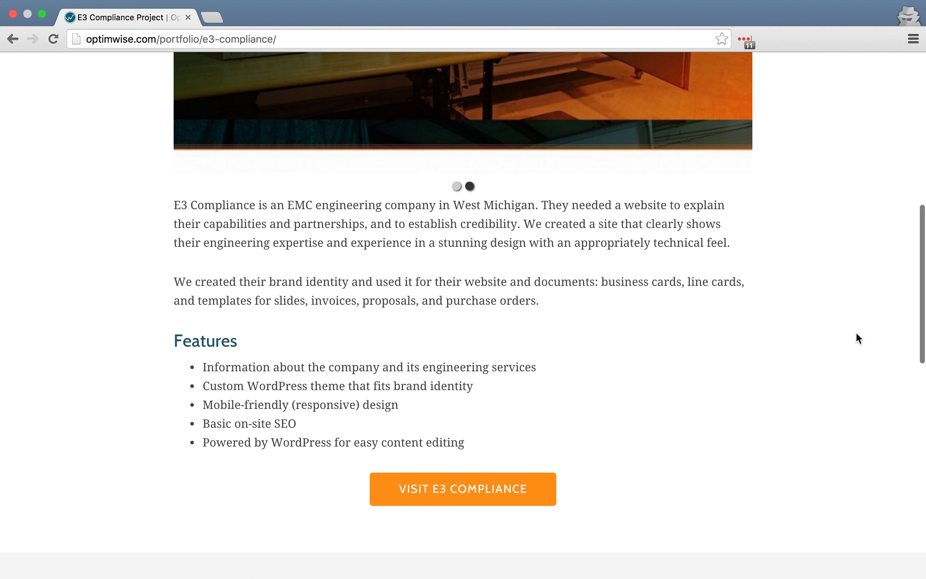
Step: In WordPress admin, open the E3 Compliance project for editing from the Projects list
scroll(856, 333, up, 8)
key(ctrl+Right)
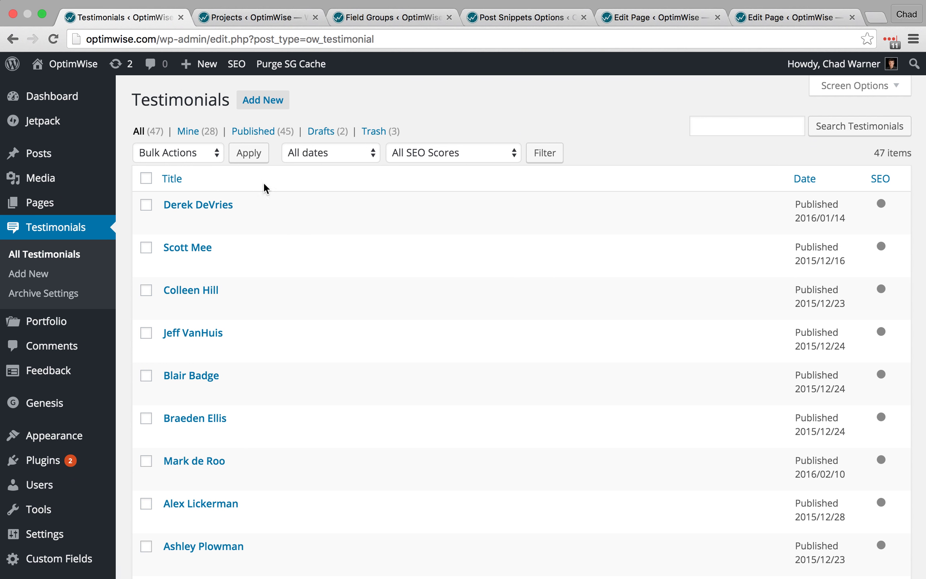
click(278, 22)
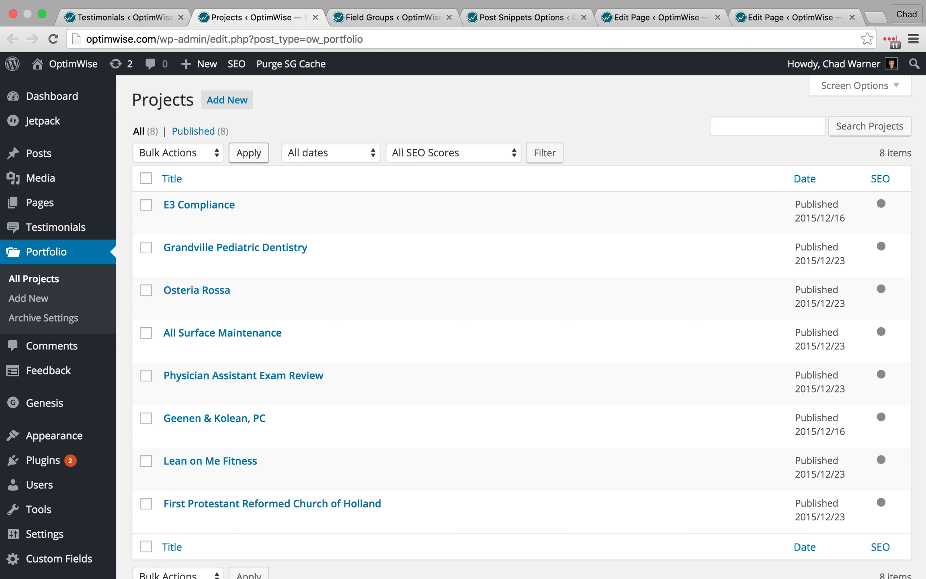
click(172, 223)
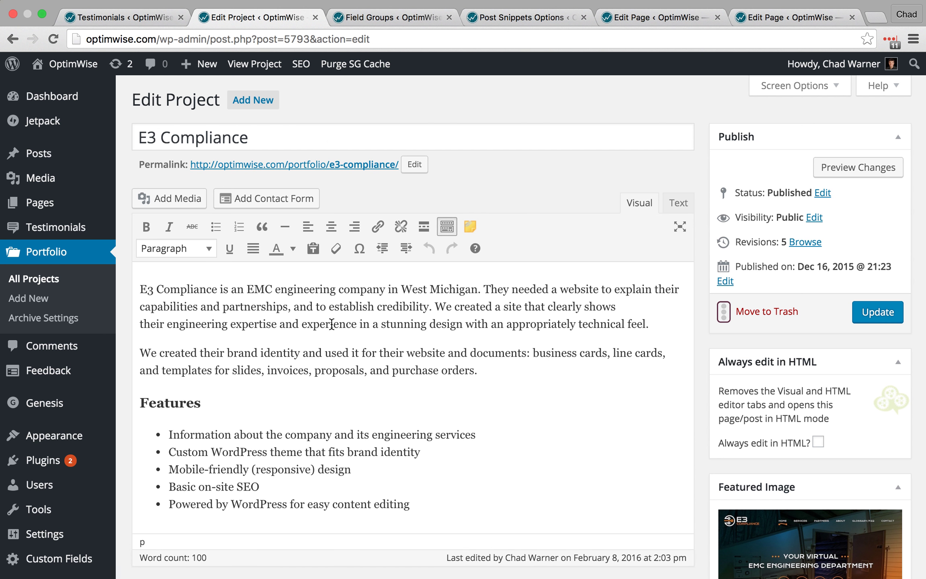
Step: Scroll through the project's description, Project Details and linked Project Testimonial
scroll(706, 363, down, 8)
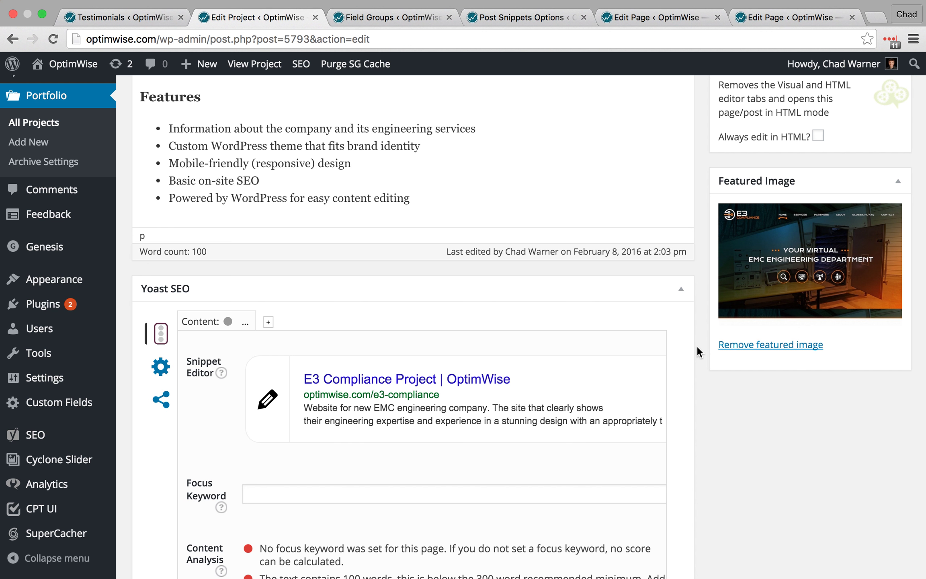
scroll(701, 362, down, 15)
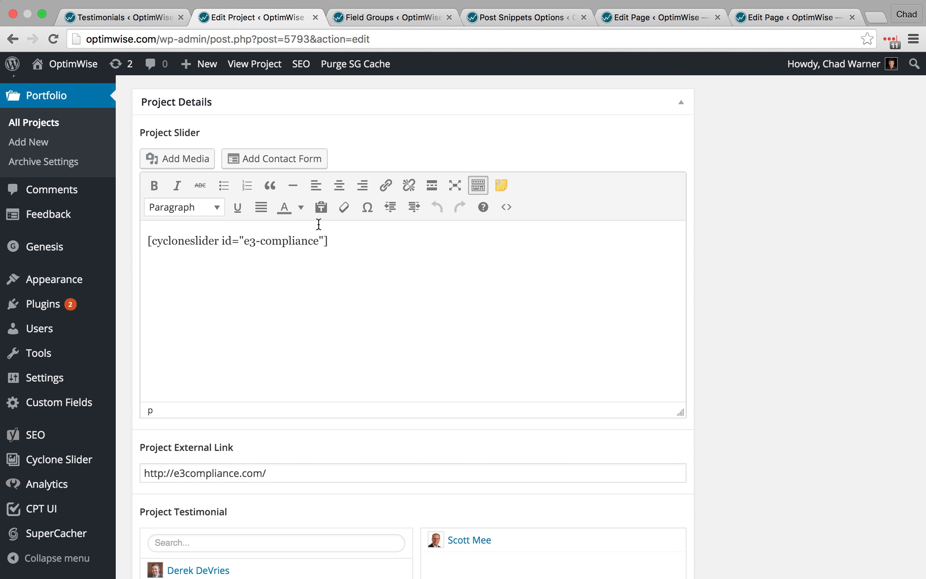
mouse_move(102, 466)
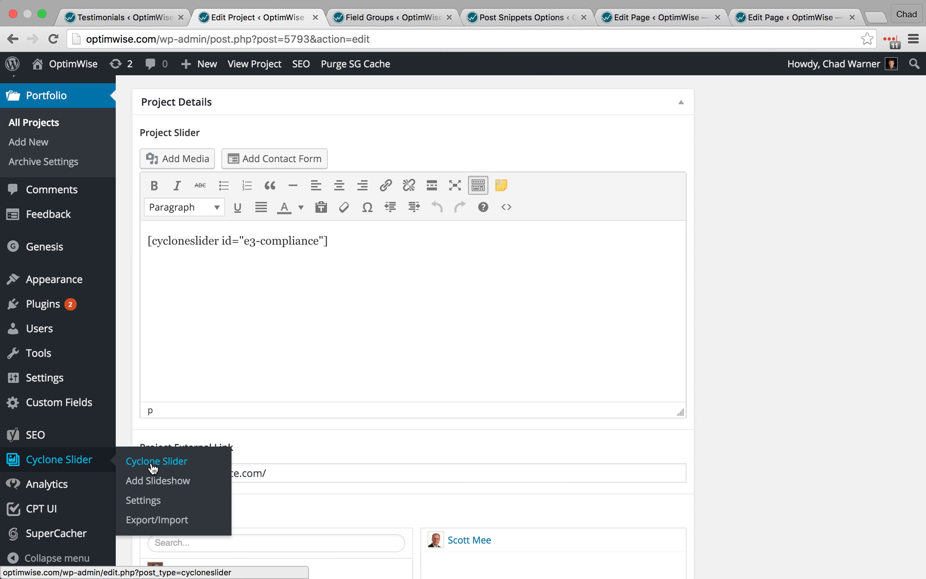
scroll(759, 346, down, 5)
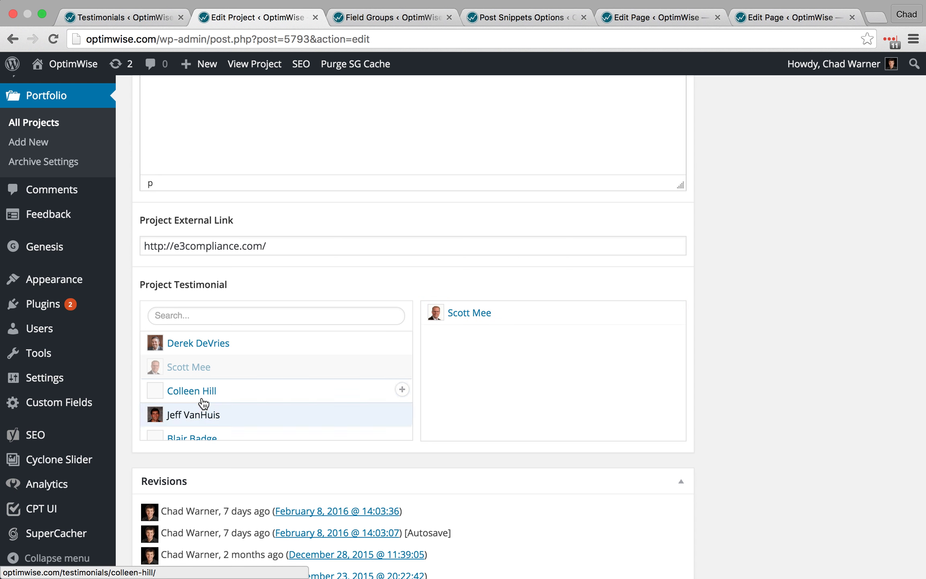
scroll(175, 394, down, 10)
scroll(201, 398, down, 2)
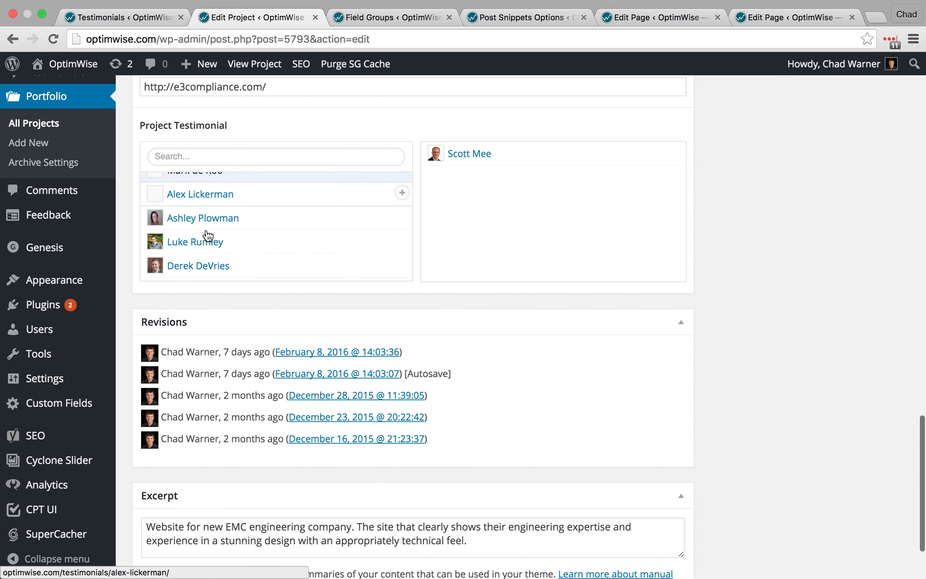
mouse_move(504, 155)
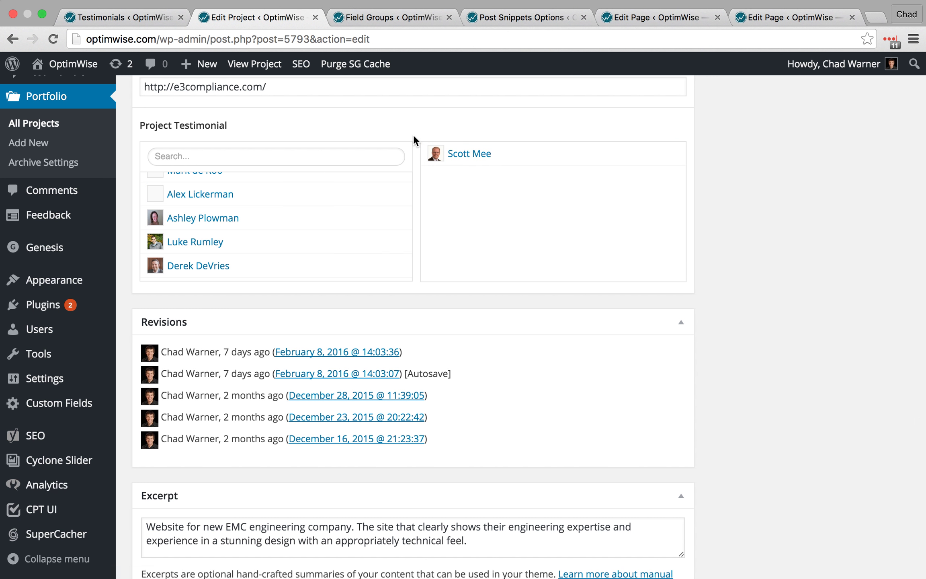
scroll(751, 330, down, 3)
scroll(751, 329, up, 15)
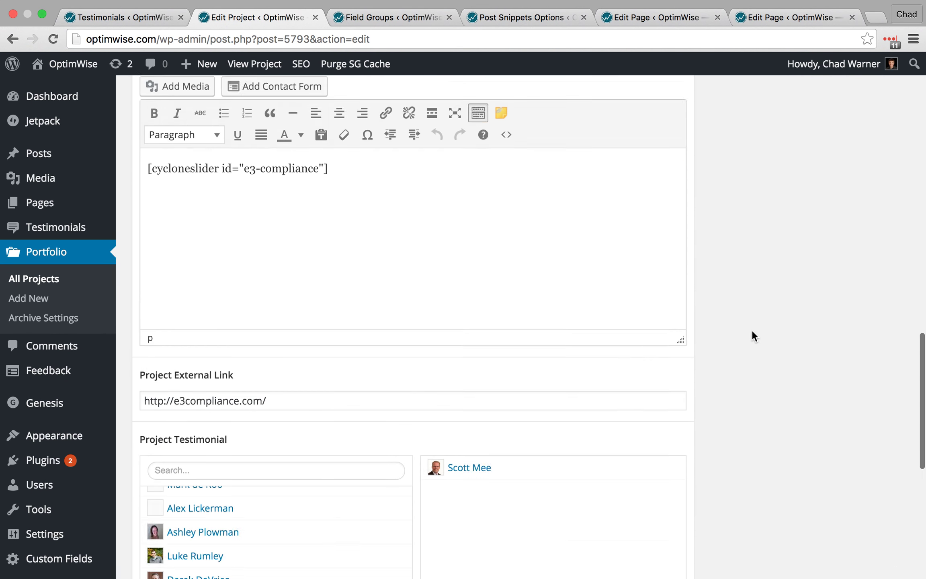
scroll(752, 330, up, 3)
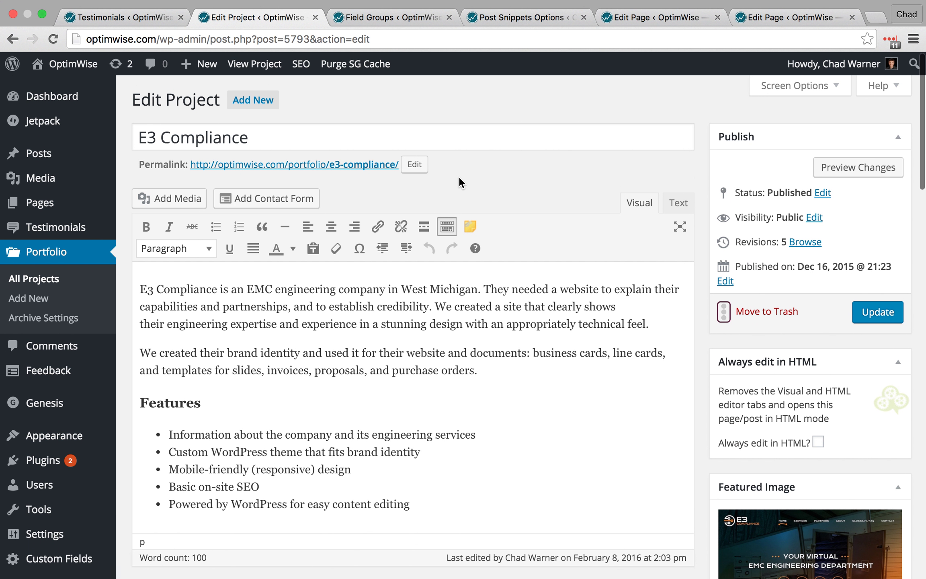
Step: Open the Project Details field group from the Custom Fields list
click(390, 20)
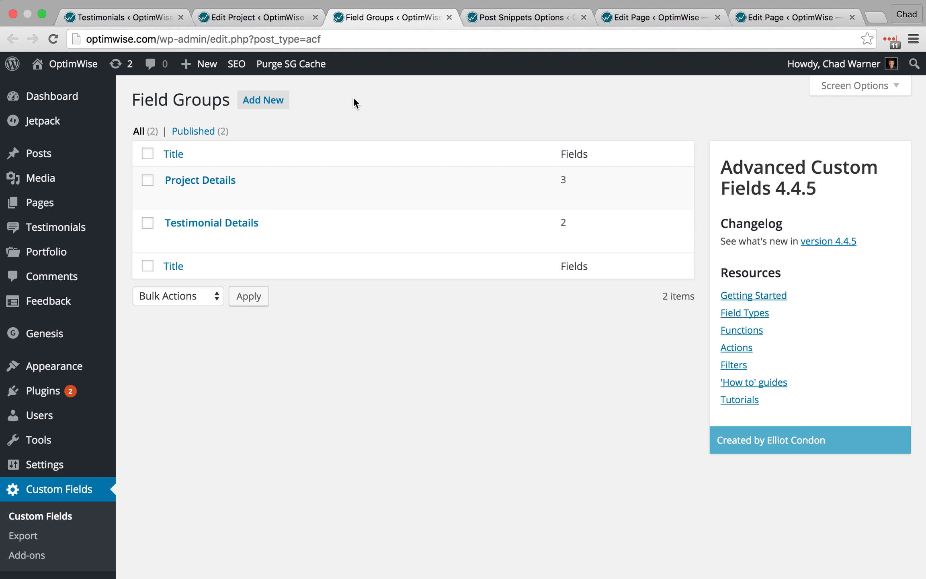
mouse_move(183, 203)
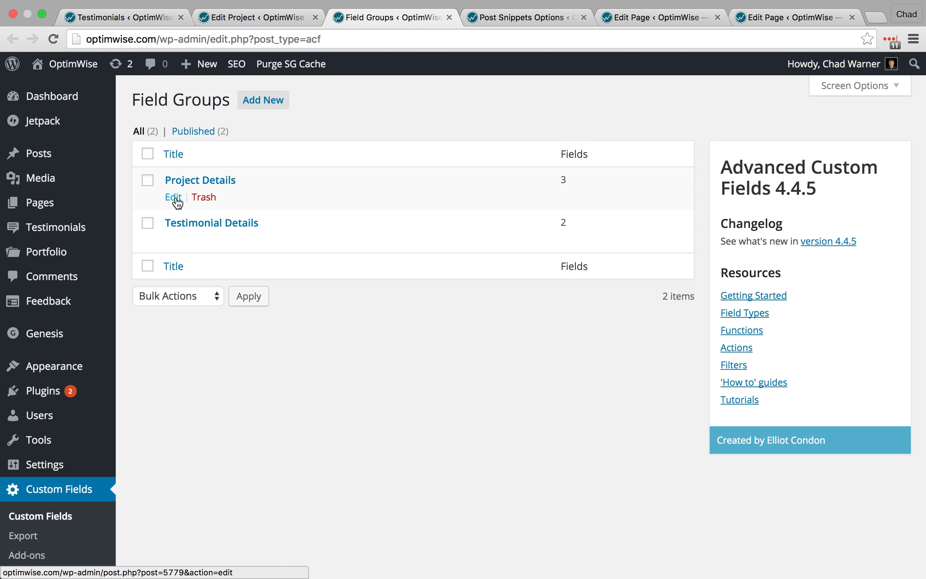
click(176, 198)
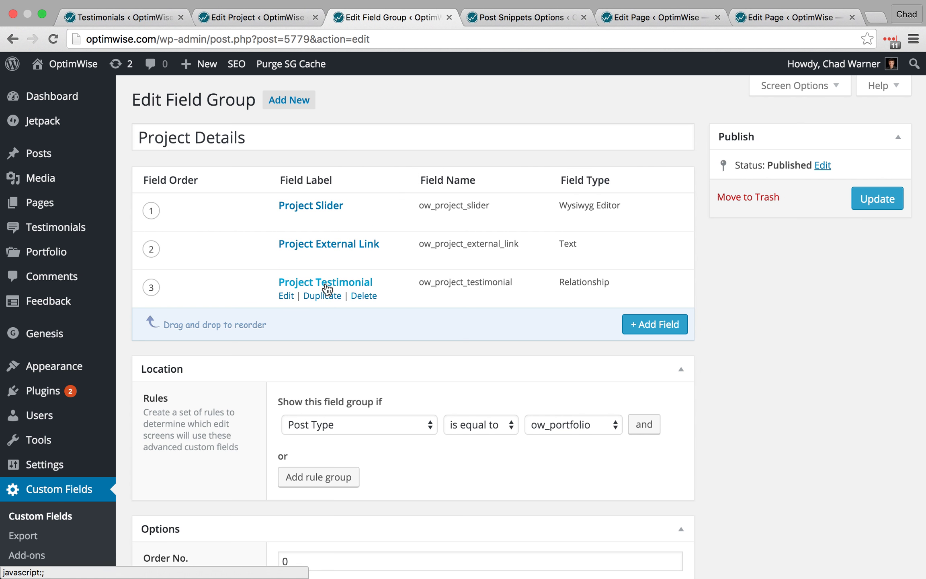
Step: Compare the E3 Compliance editor with the Project Details group, then go back to the Field Groups list
click(273, 17)
scroll(328, 201, down, 6)
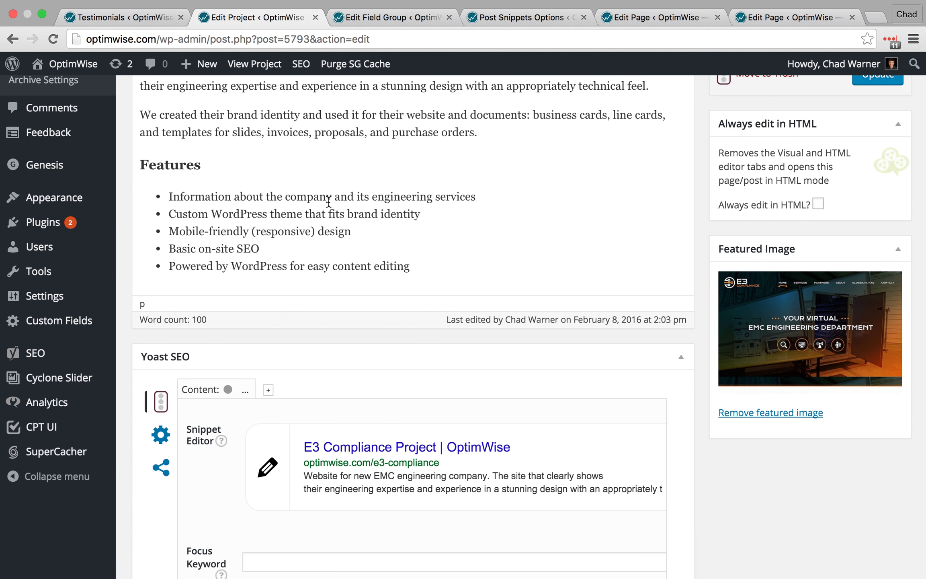
scroll(328, 203, up, 6)
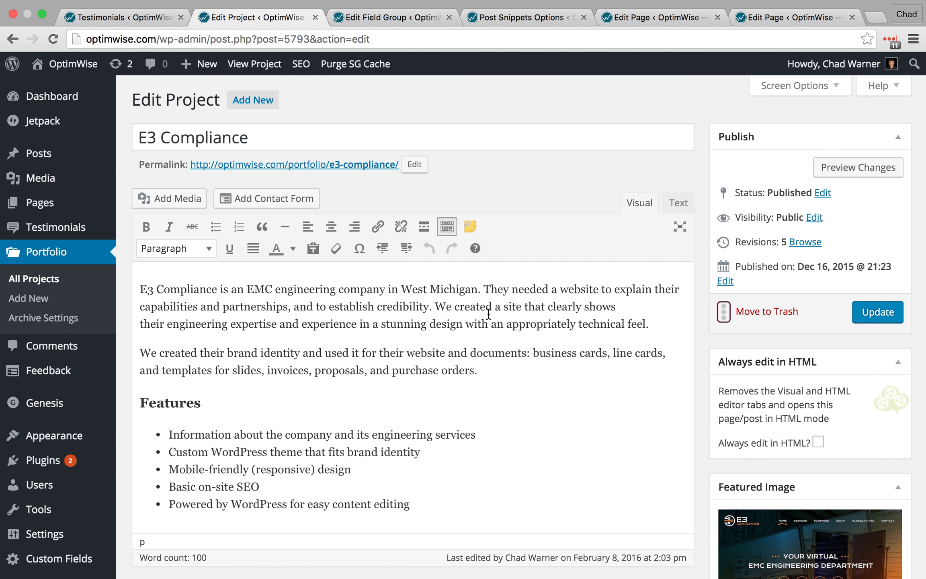
scroll(705, 355, down, 15)
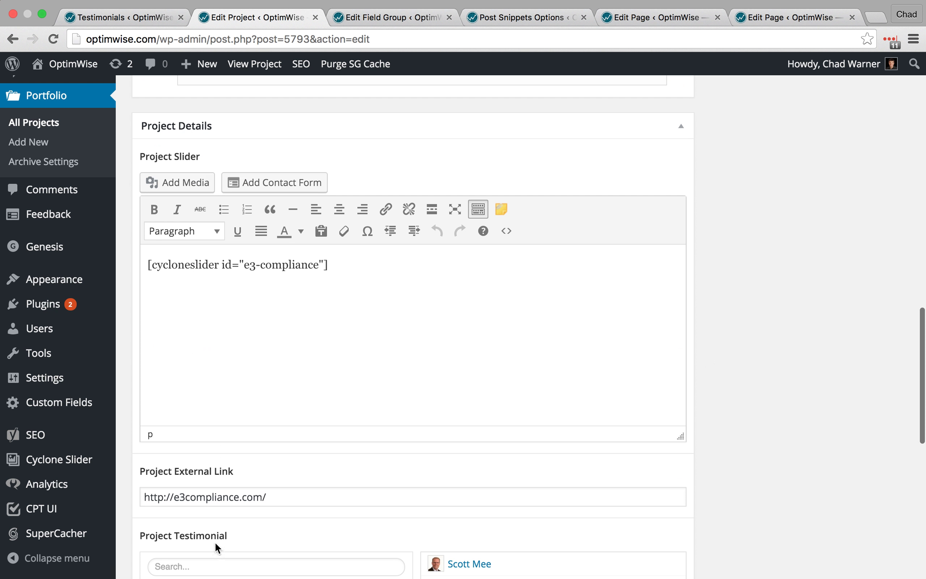
click(395, 18)
scroll(241, 324, left, 5)
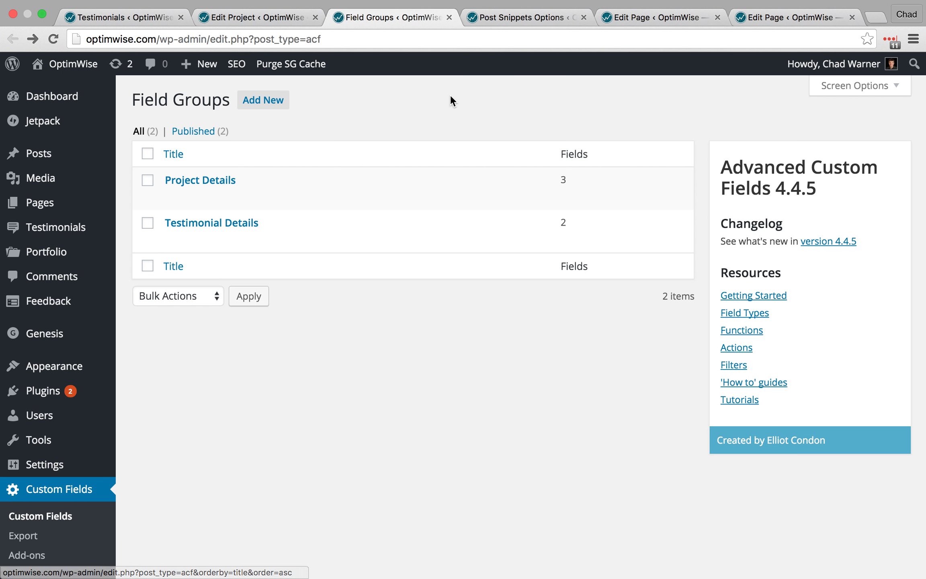
Step: Inspect the full width section snippet's code in Post Snippets, then view the Services page editor
click(492, 19)
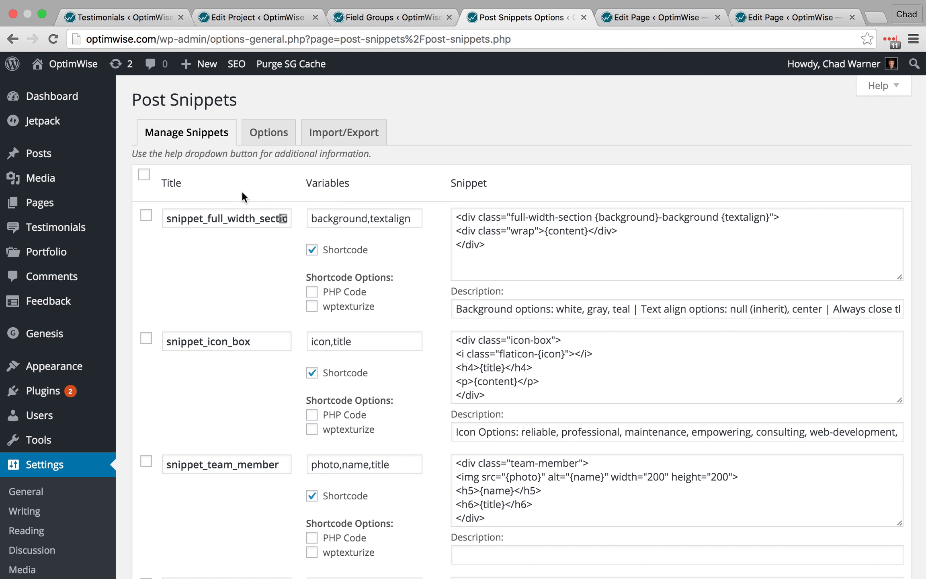
click(503, 262)
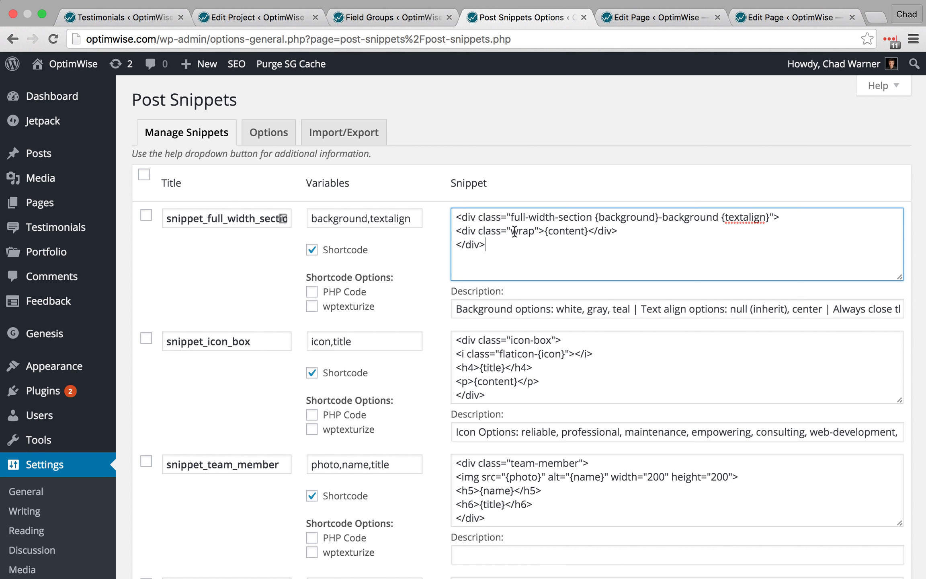
click(642, 19)
click(481, 139)
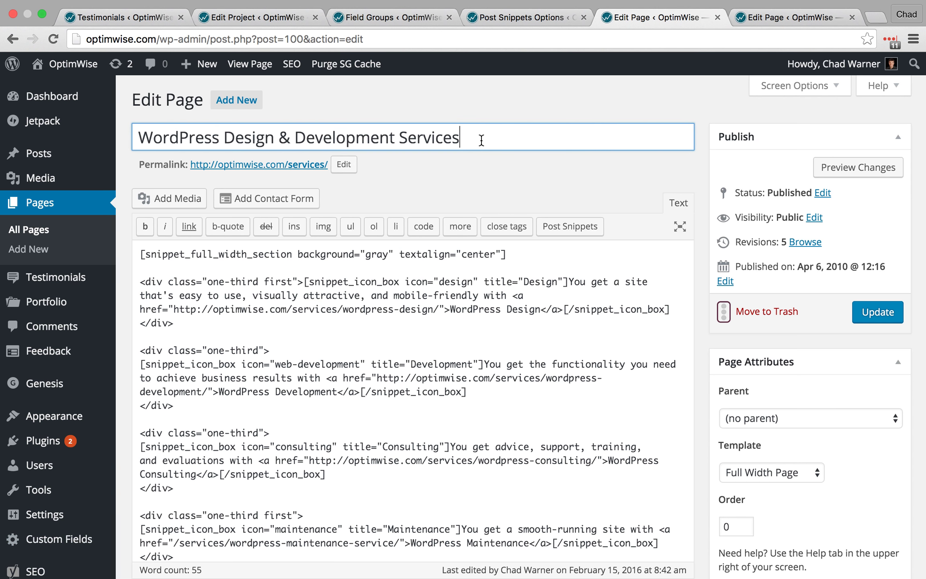
key(ctrl+Left)
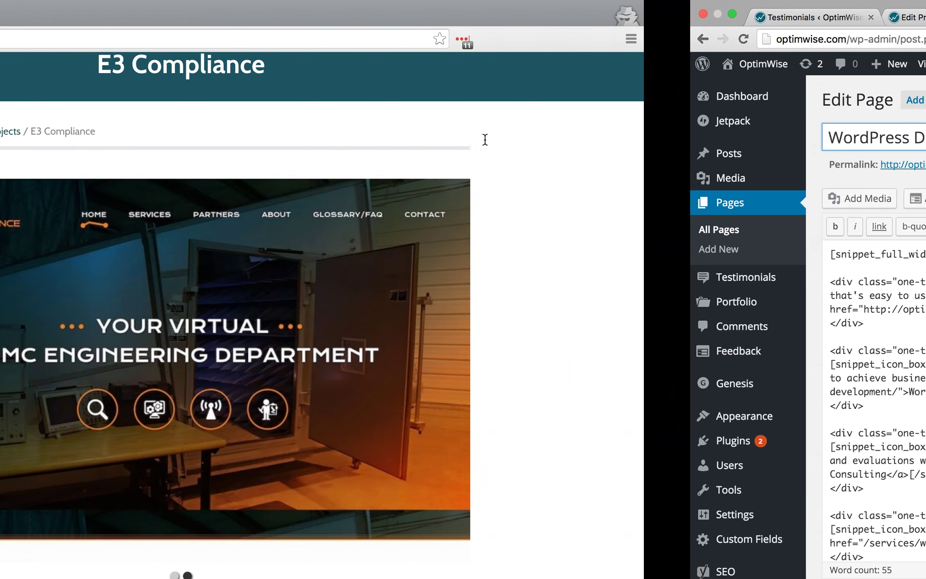
scroll(483, 143, up, 3)
click(621, 101)
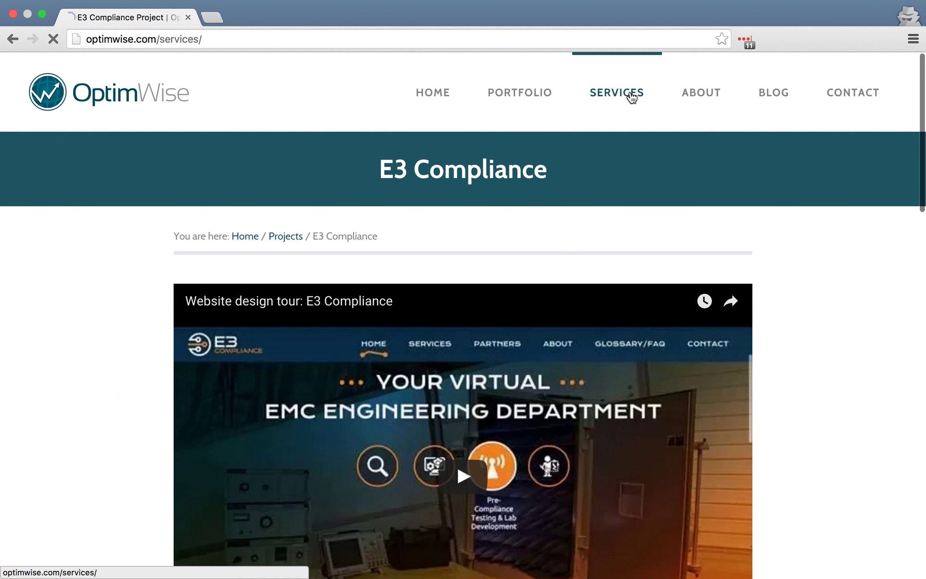
scroll(624, 241, down, 3)
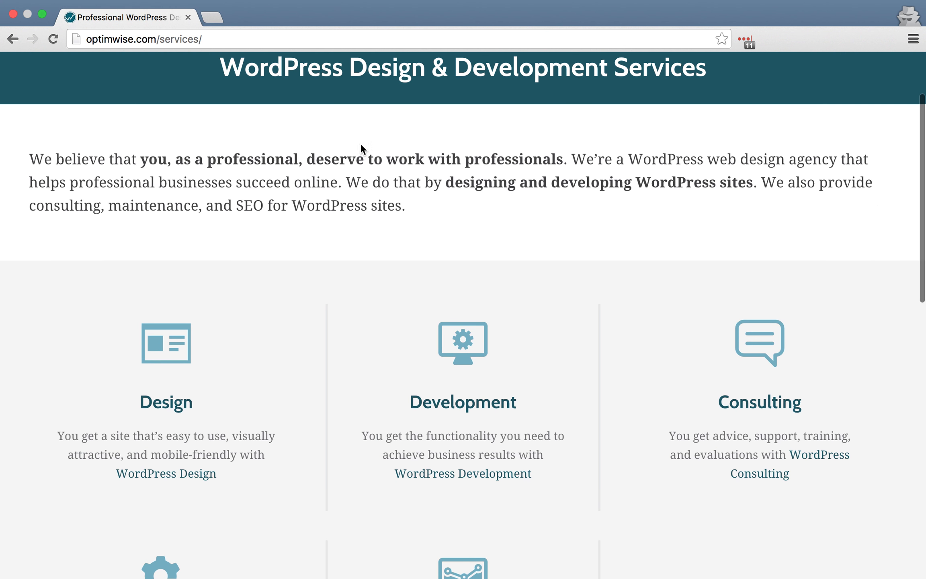
scroll(290, 209, down, 5)
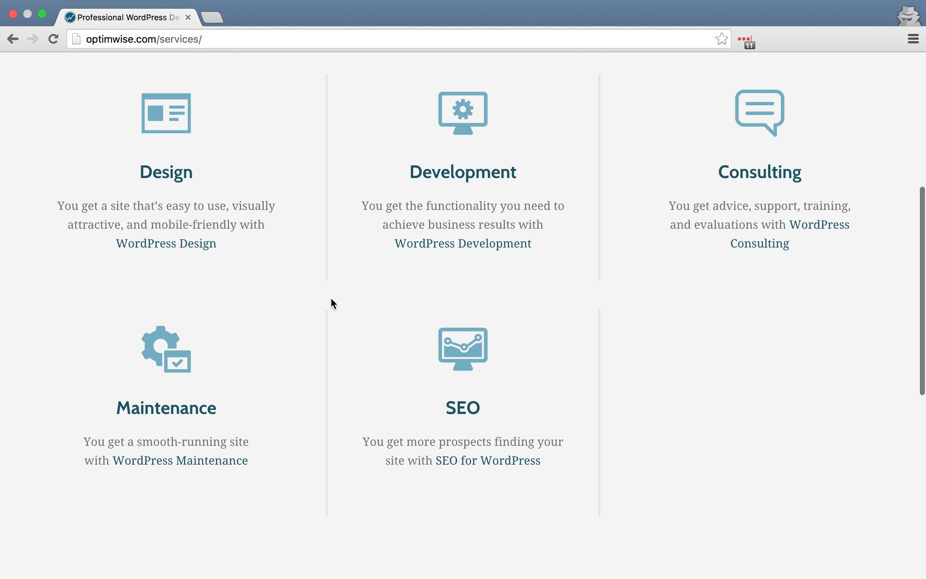
key(ctrl+Right)
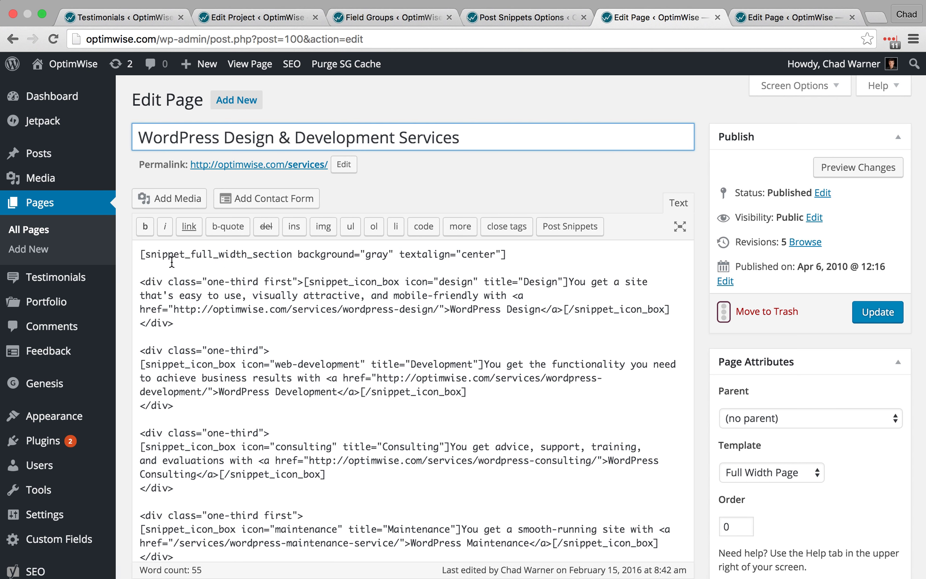
click(517, 254)
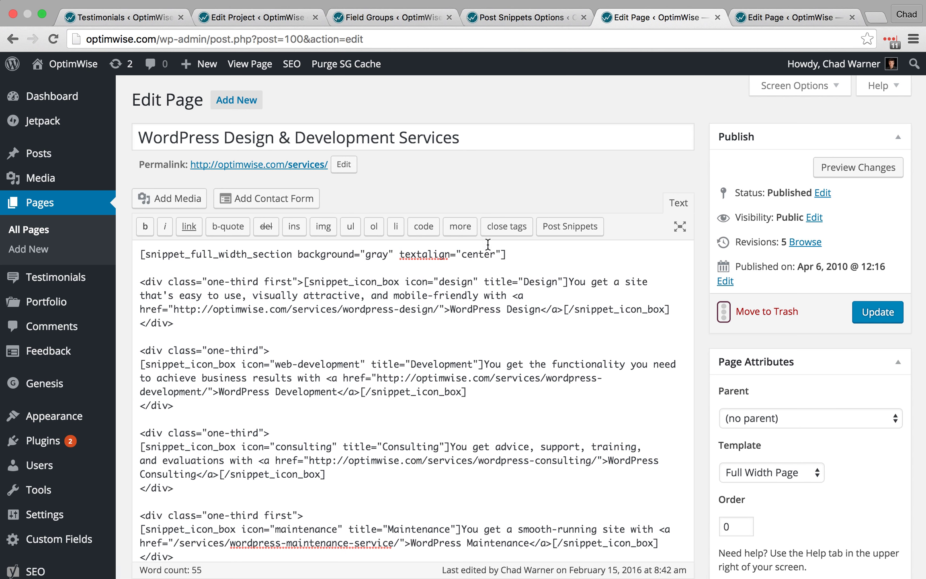
key(ctrl+Left)
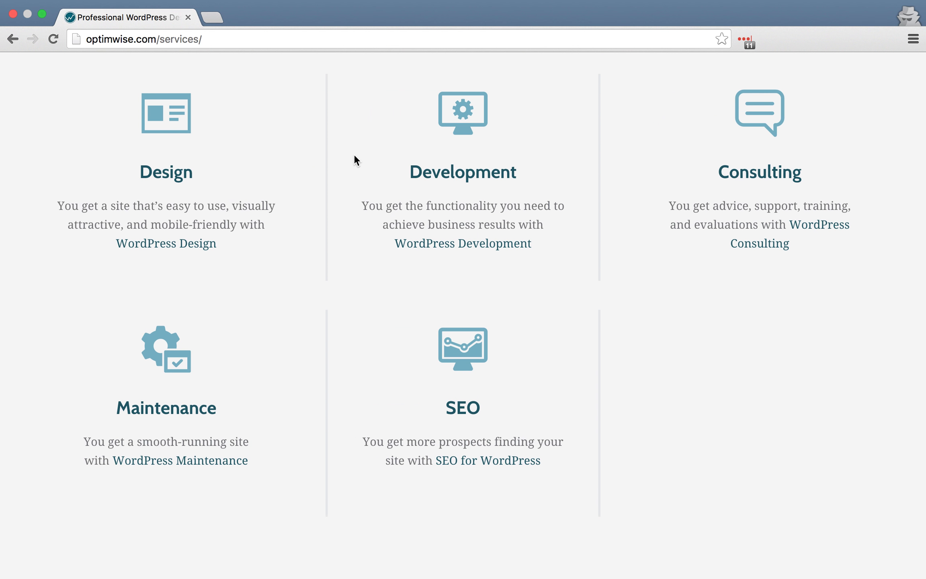
scroll(354, 157, up, 10)
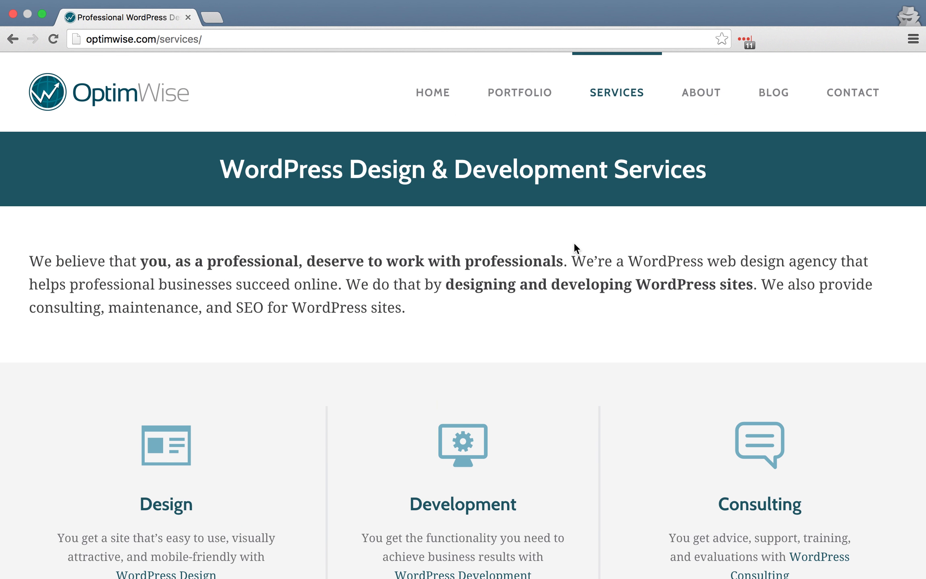
key(ctrl+Right)
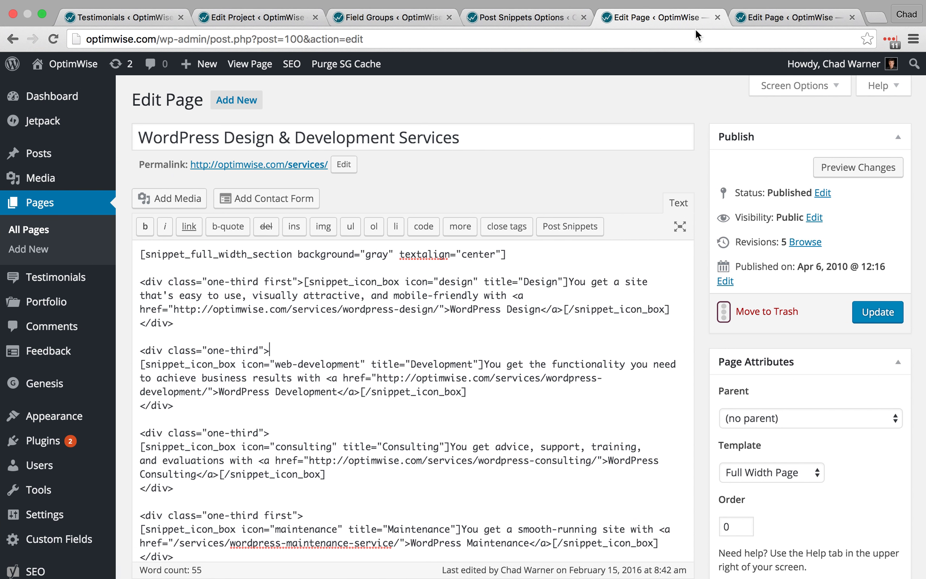
click(775, 17)
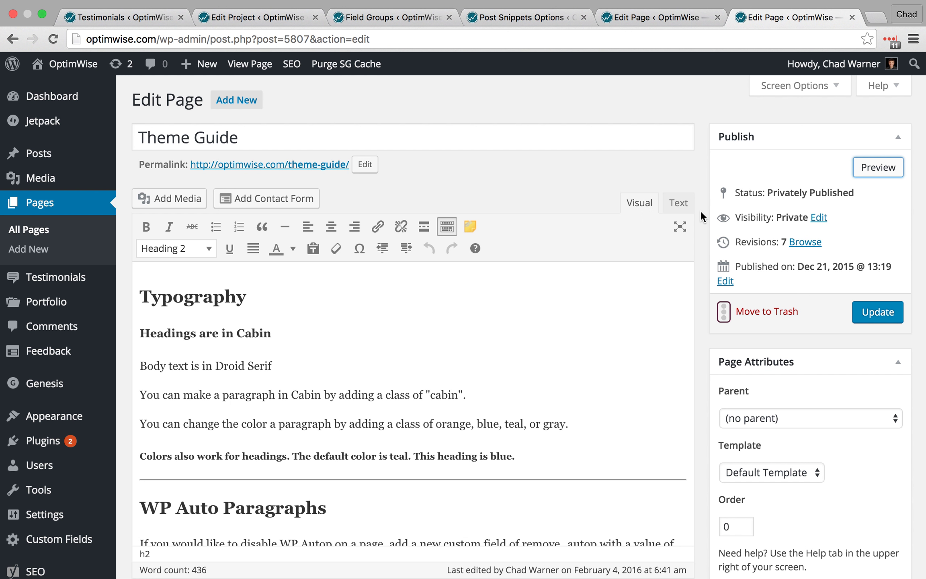
Step: Open the Theme Guide page editor and scroll through its content in the Text (HTML) view
click(691, 216)
scroll(480, 395, down, 1)
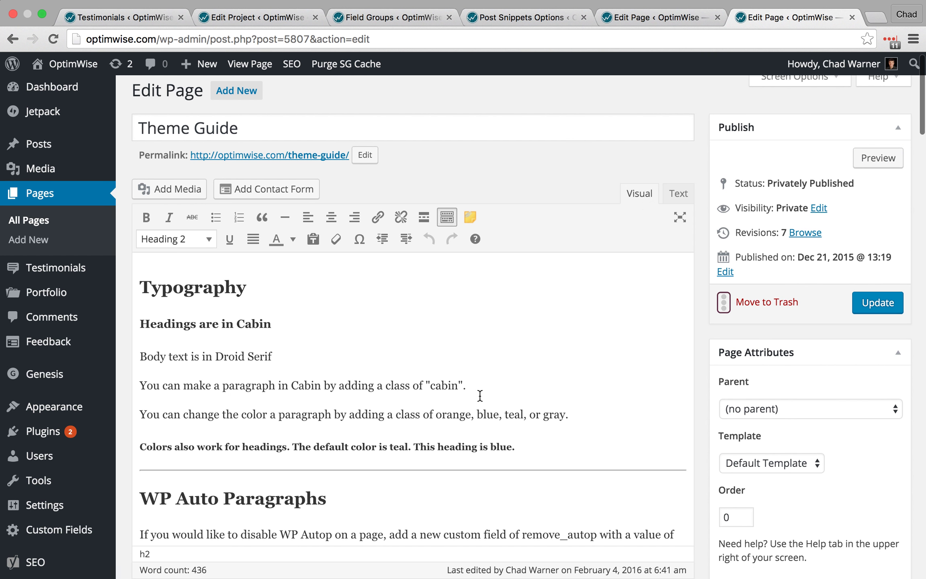
click(679, 194)
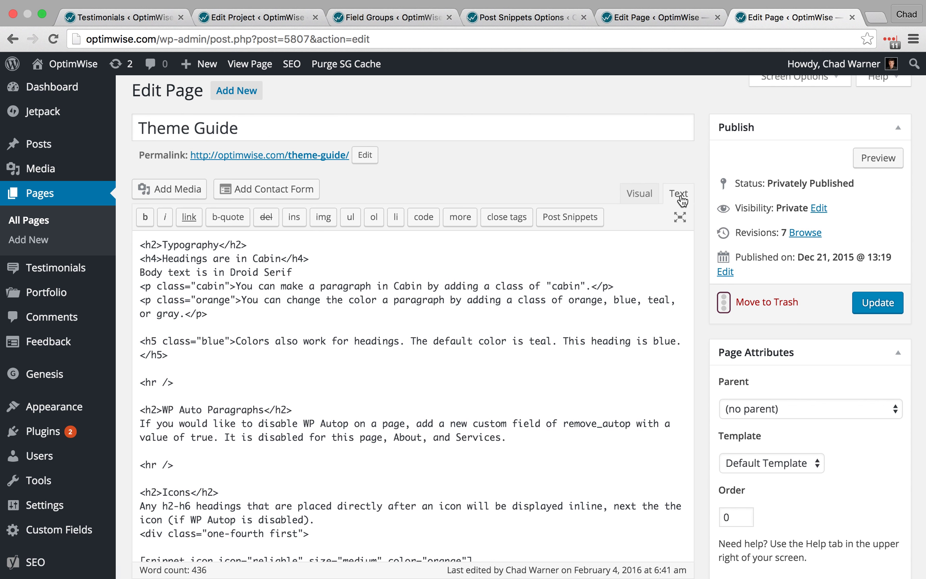
scroll(290, 287, down, 4)
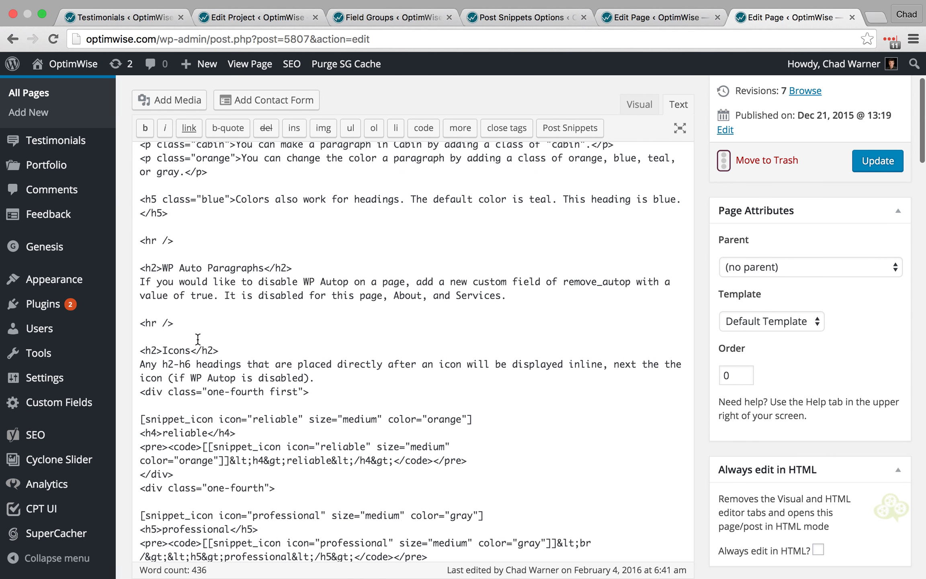
scroll(165, 329, down, 3)
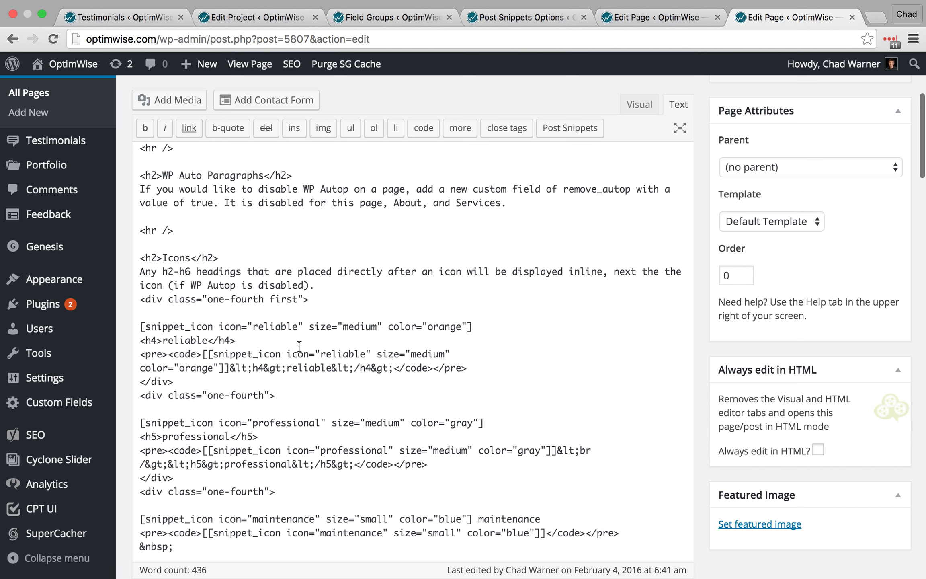
scroll(485, 281, up, 7)
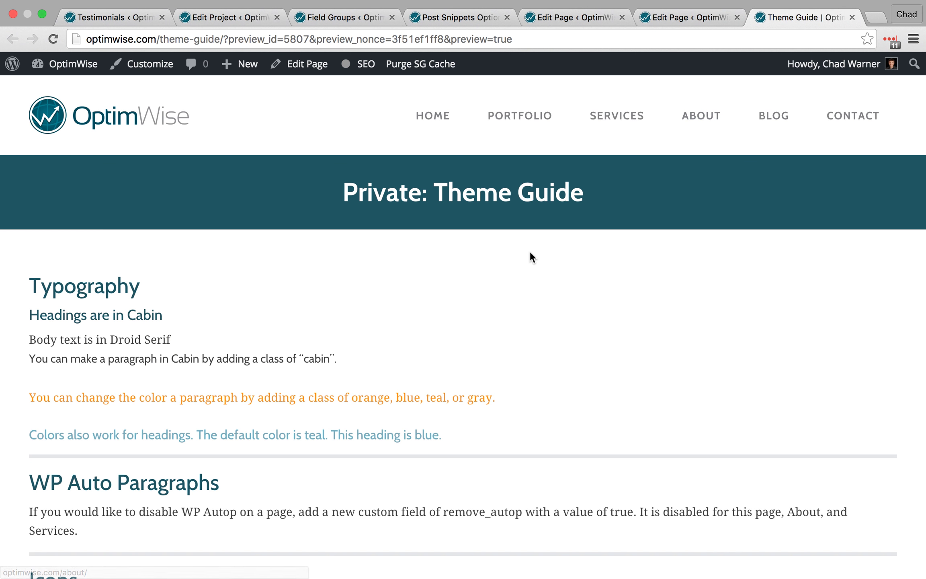
Step: Scroll the Theme Guide preview through Icons, Icon Boxes, Full Width Pages and Projects on Homepage, then return to the top
scroll(195, 317, down, 5)
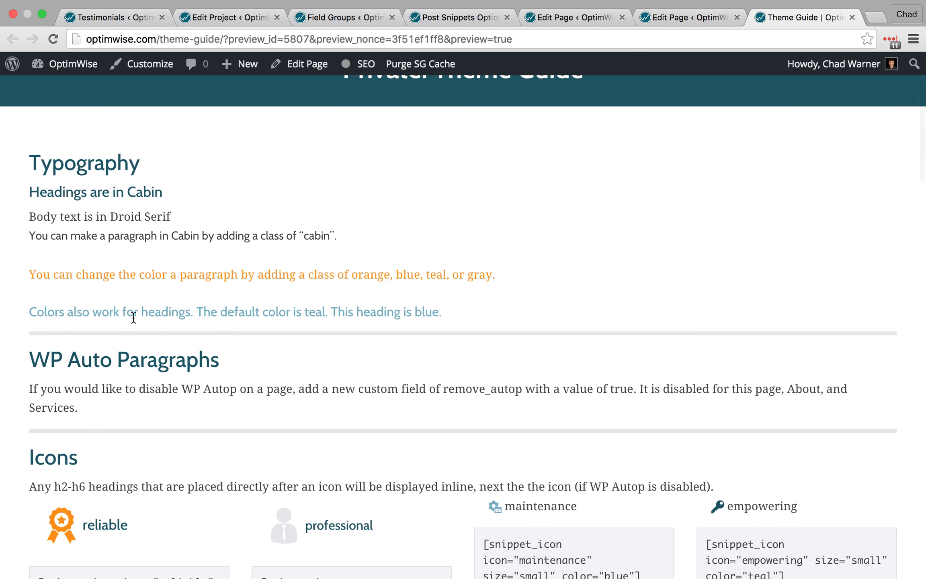
scroll(3, 348, down, 3)
scroll(2, 348, down, 3)
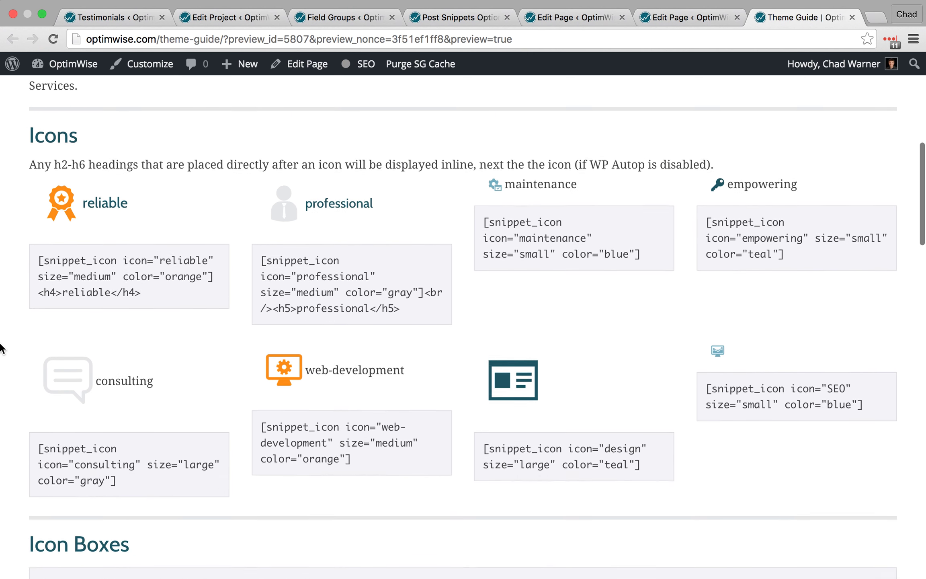
scroll(84, 396, down, 4)
scroll(84, 396, down, 20)
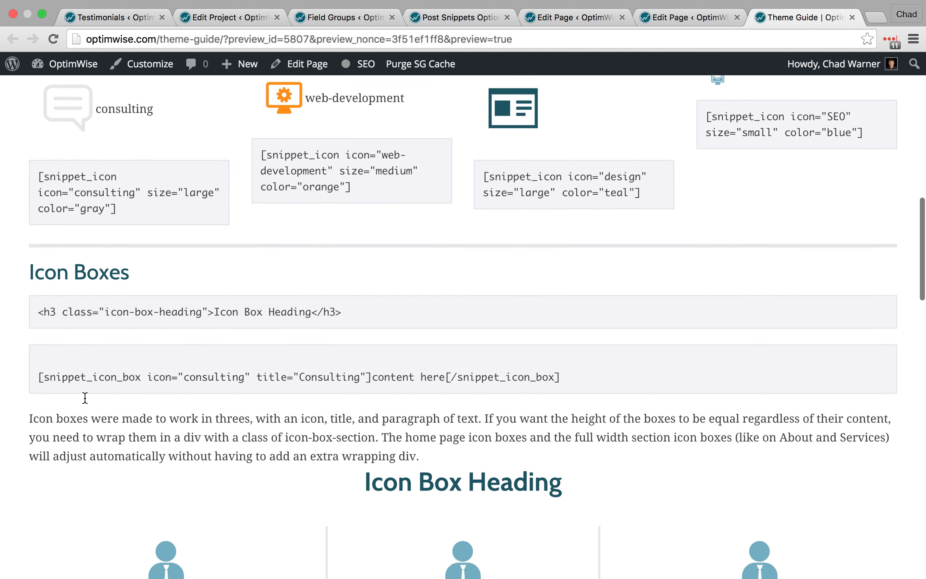
scroll(84, 396, down, 7)
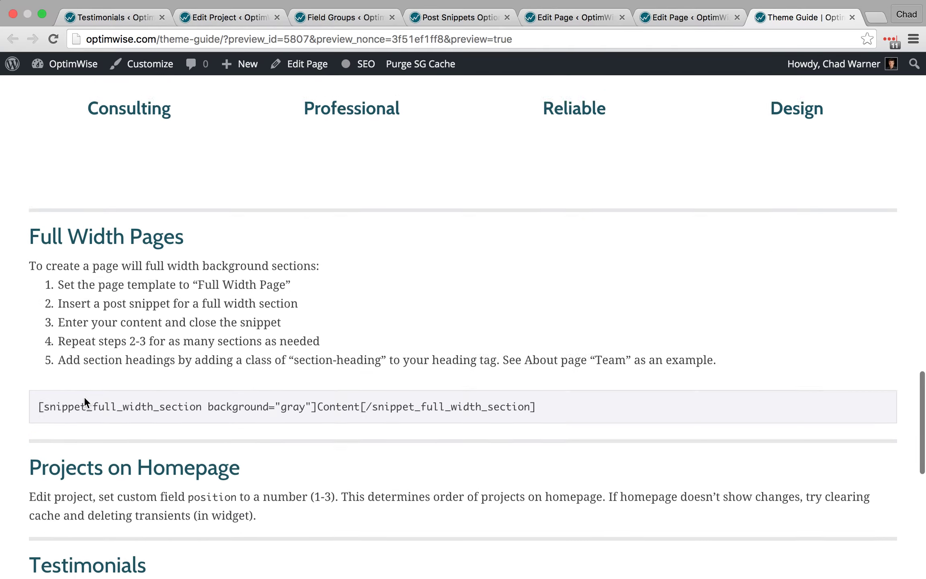
scroll(84, 396, down, 2)
key(Home)
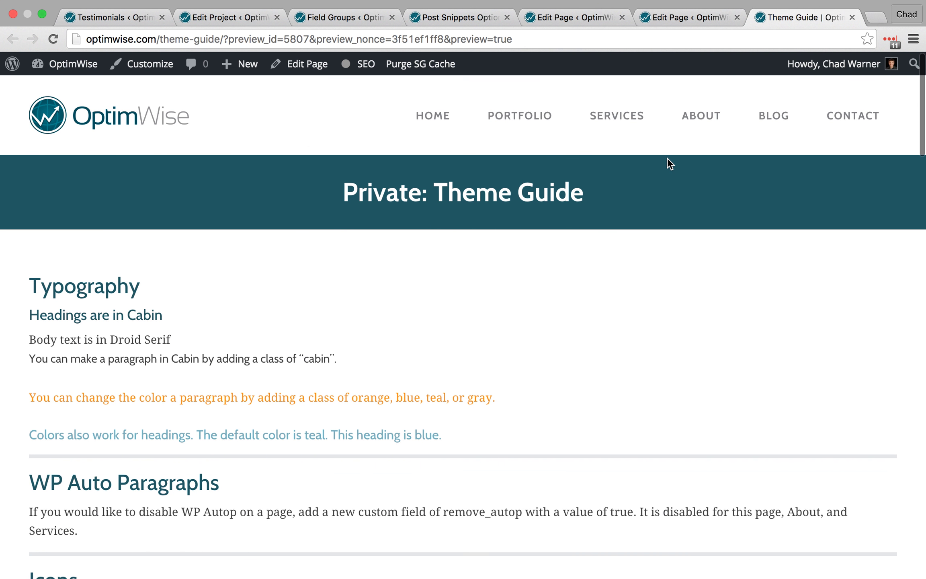
Step: Switch to the incognito window's Services page and go to the OptimWise home page via the logo
key(ctrl+Left)
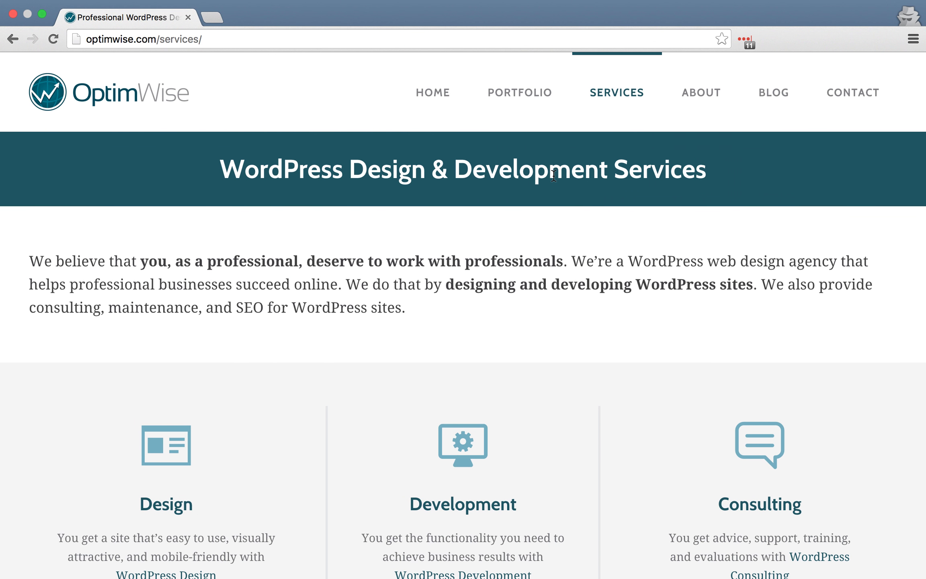
right_click(554, 176)
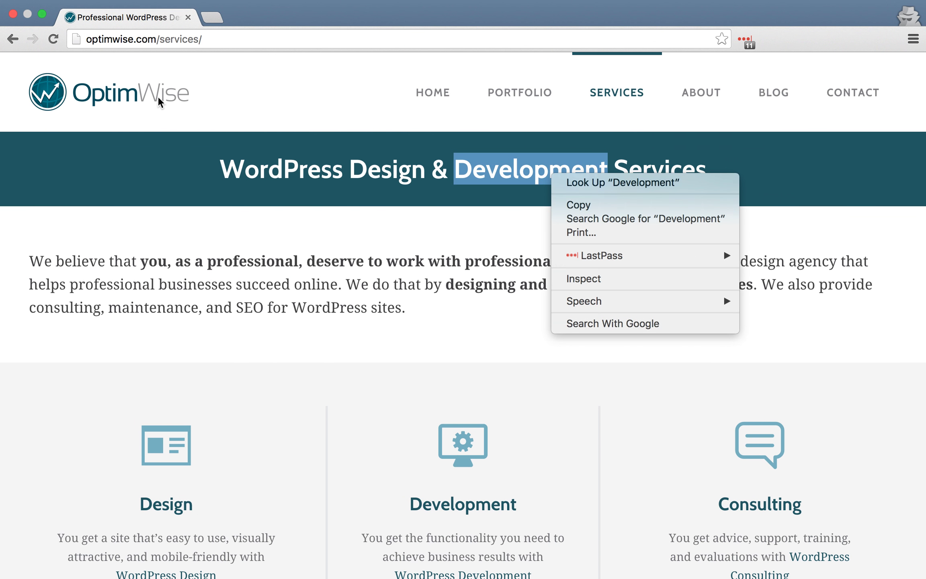
click(158, 97)
click(160, 103)
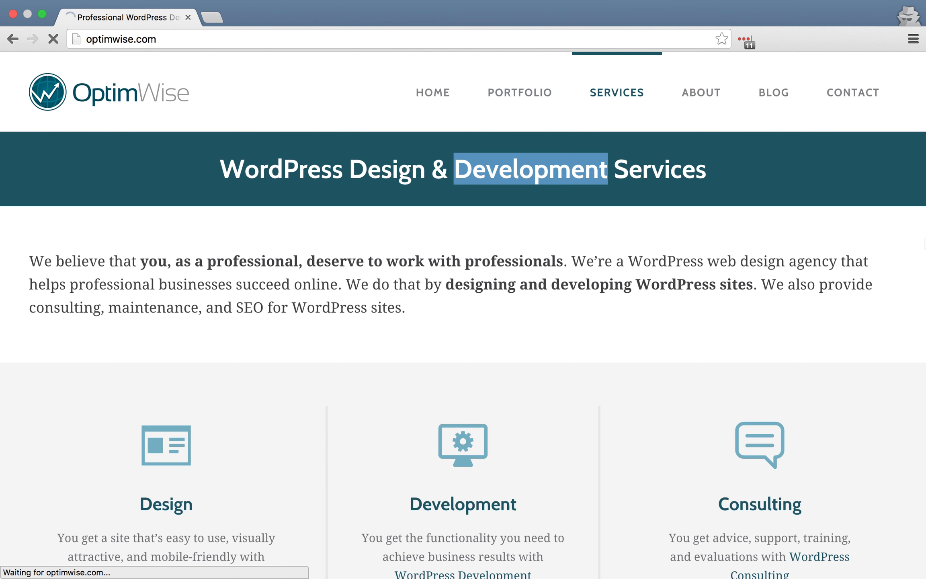